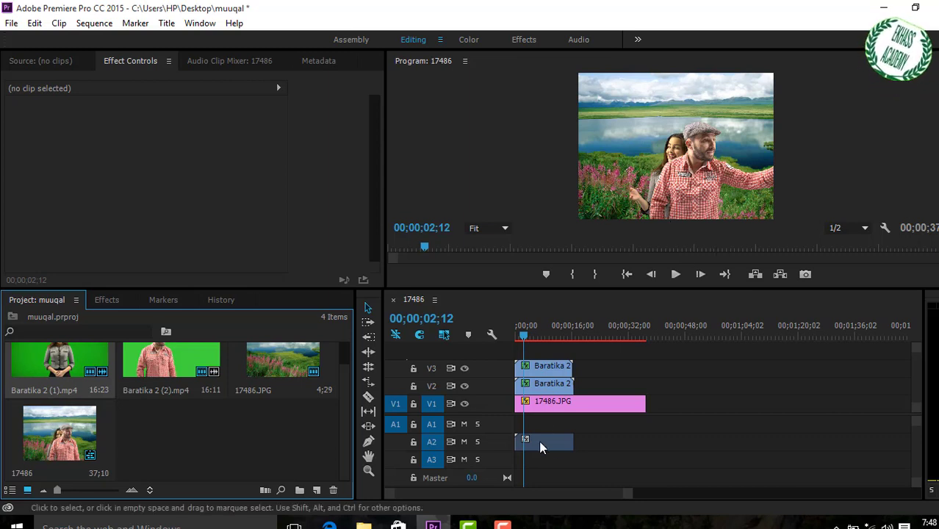
# Delete both Baratika 2 clips and their audio, leaving only the 17486.JPG landscape on V1.
pyautogui.press('Delete')
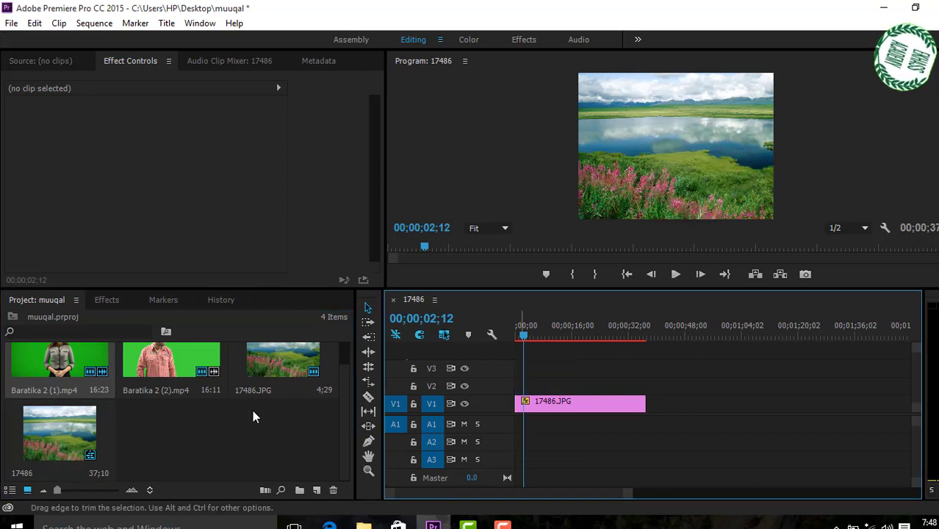
# Place Baratika 2 (2).mp4 on V2 and delete its A2 audio while V2 is locked.
pyautogui.moveTo(166, 365); pyautogui.dragTo(526, 388)
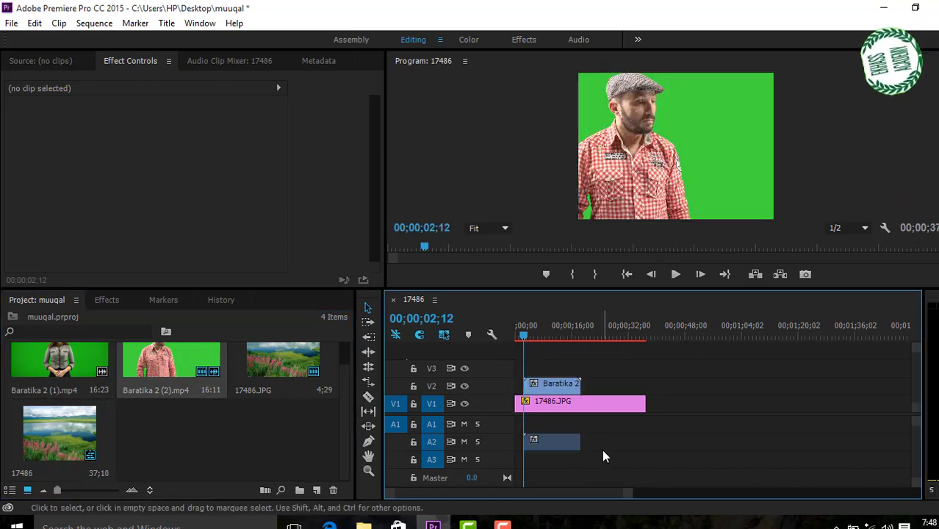
pyautogui.click(414, 386)
pyautogui.click(553, 439)
pyautogui.press('Delete')
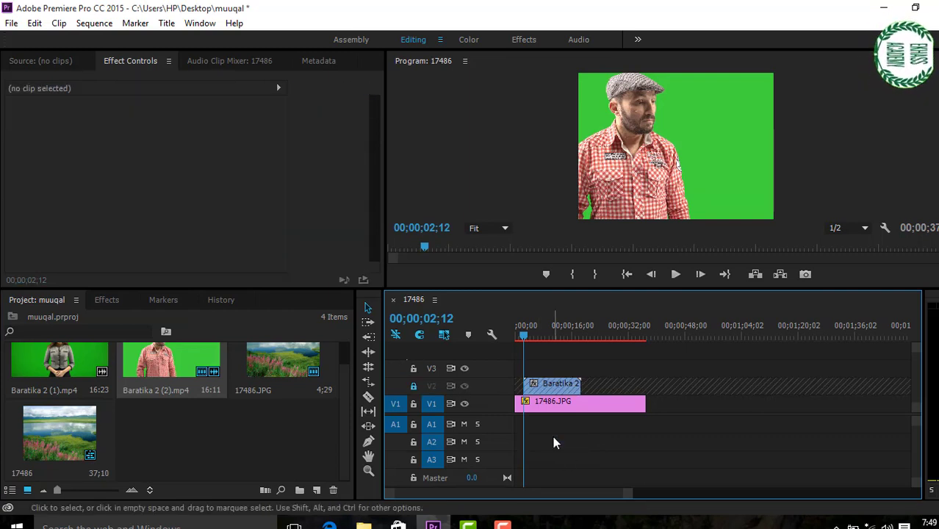
pyautogui.click(412, 386)
# Scale the man's clip to 54 and position it at 754, 578.
pyautogui.click(569, 386)
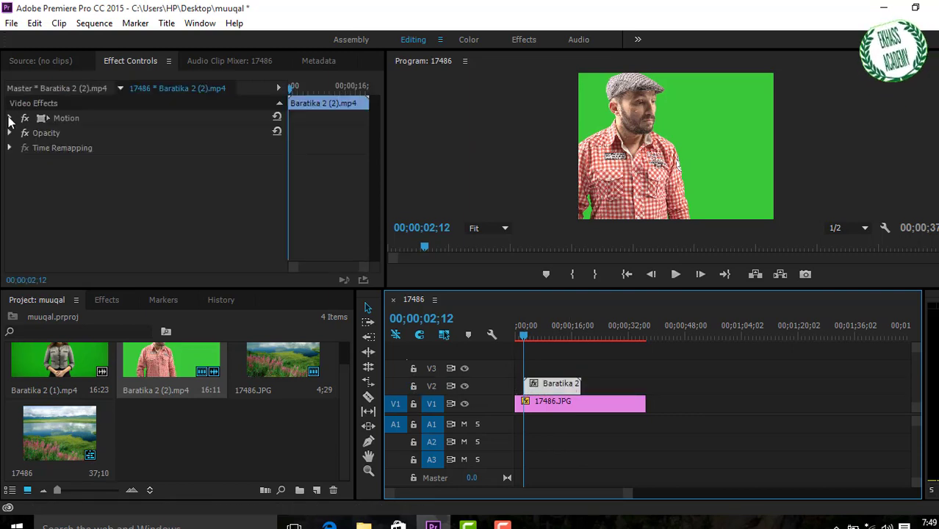
pyautogui.click(9, 118)
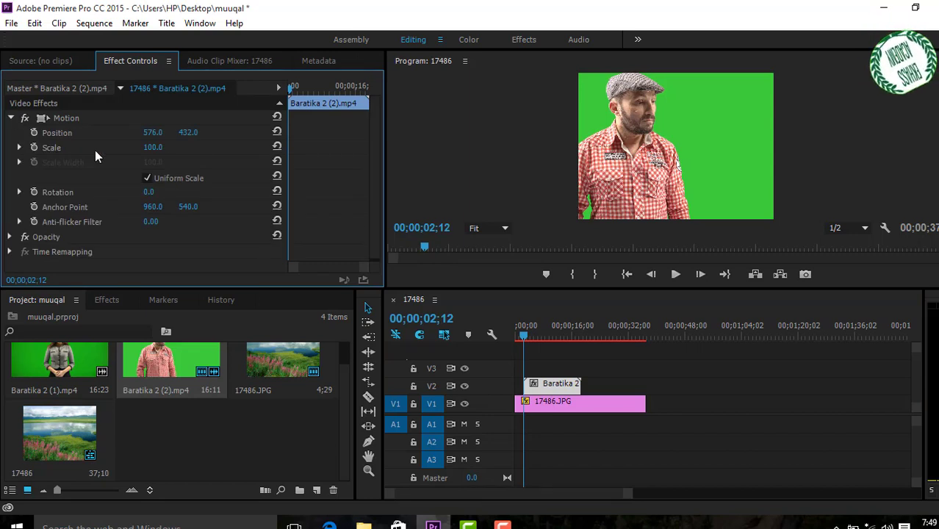
pyautogui.click(153, 147)
pyautogui.write('78')
pyautogui.press('Return')
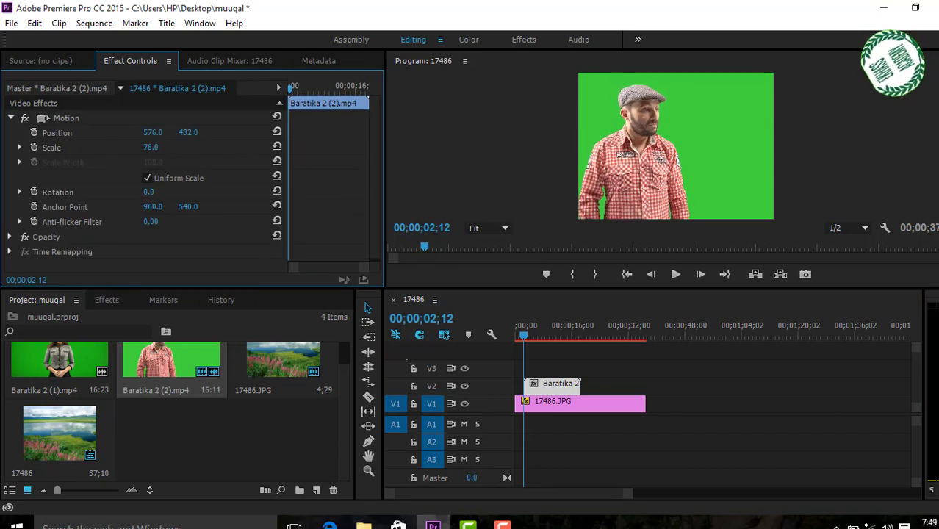
pyautogui.moveTo(150, 147); pyautogui.dragTo(132, 147)
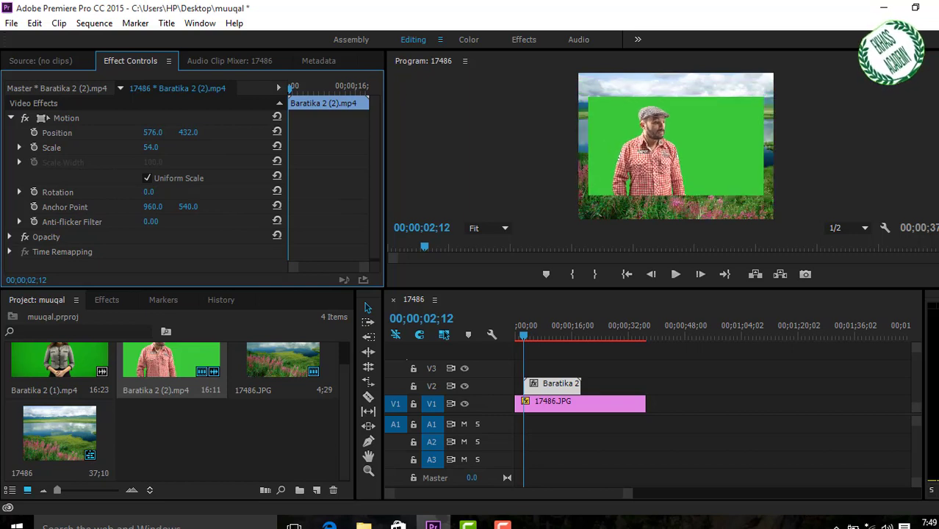
pyautogui.moveTo(188, 132); pyautogui.dragTo(274, 133)
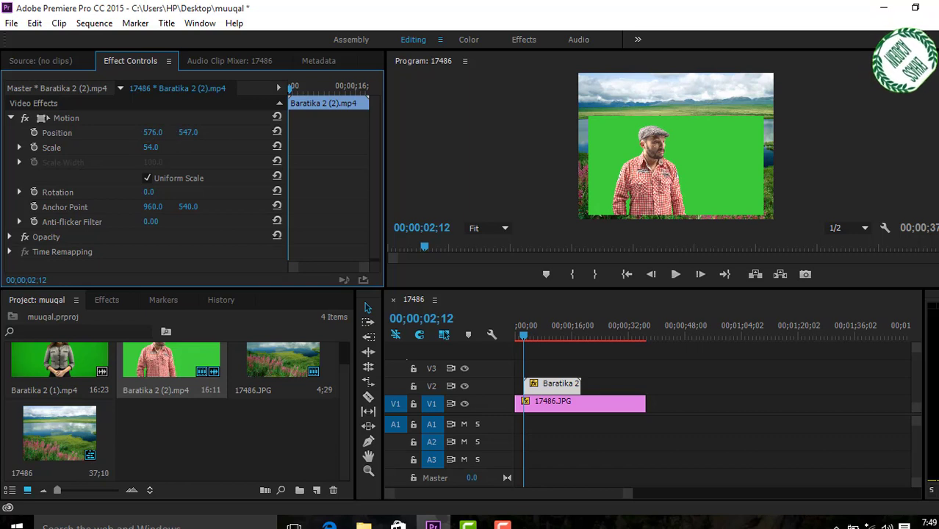
pyautogui.moveTo(152, 133); pyautogui.dragTo(287, 133)
pyautogui.moveTo(152, 133); pyautogui.dragTo(197, 132)
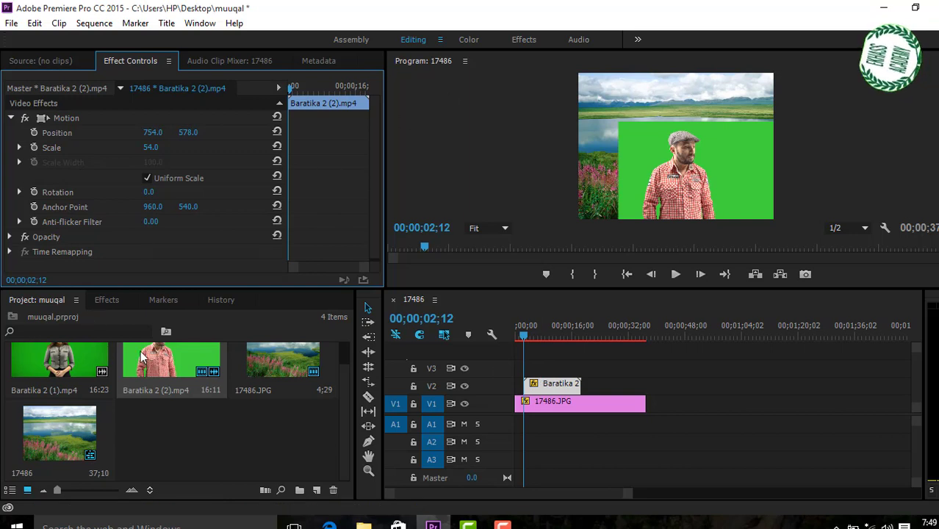
pyautogui.click(111, 298)
pyautogui.write('ultr')
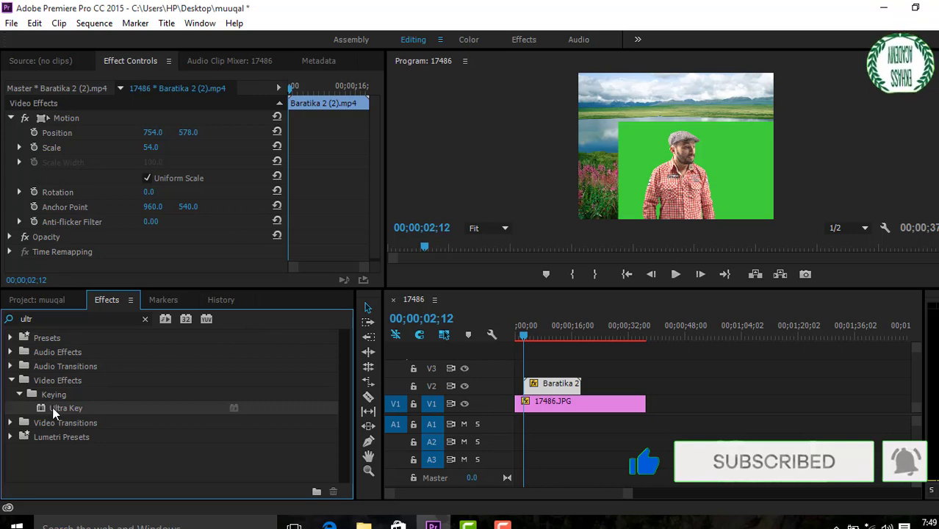
# Key out the man's green backdrop with Ultra Key, then place Baratika 2 (1) on V3.
pyautogui.moveTo(53, 406); pyautogui.dragTo(559, 391)
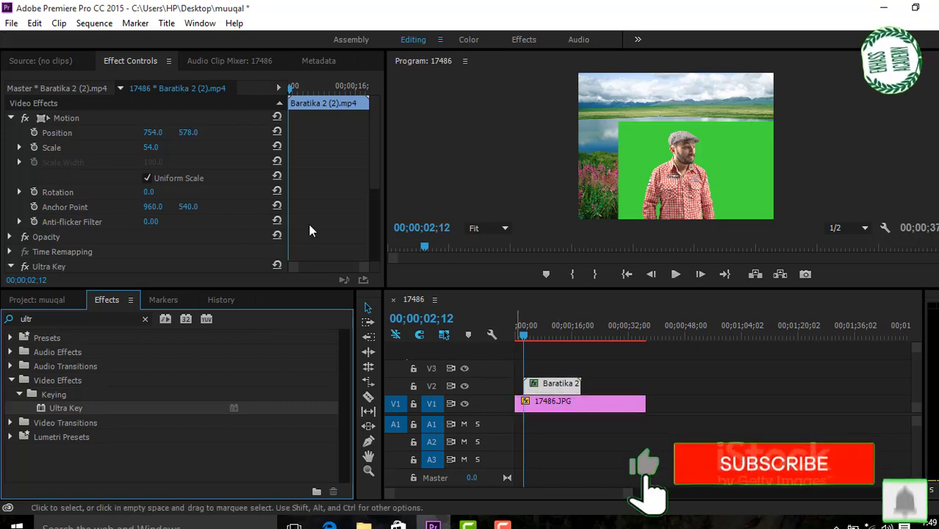
pyautogui.scroll(-3, 372, 121)
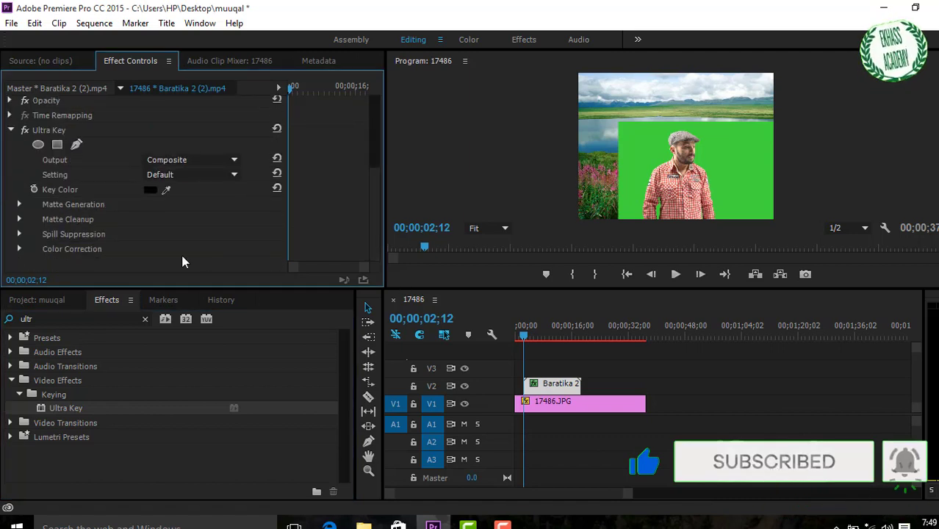
pyautogui.click(168, 188)
pyautogui.click(733, 154)
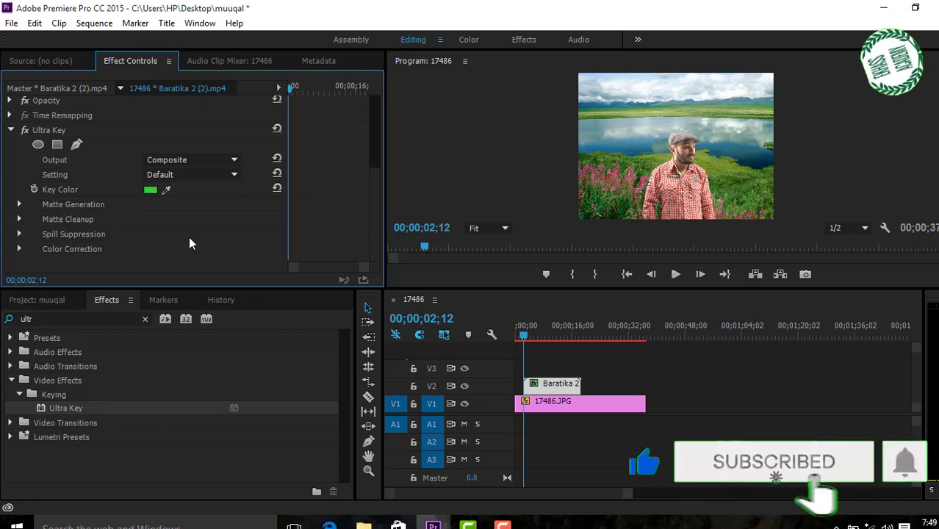
pyautogui.click(61, 297)
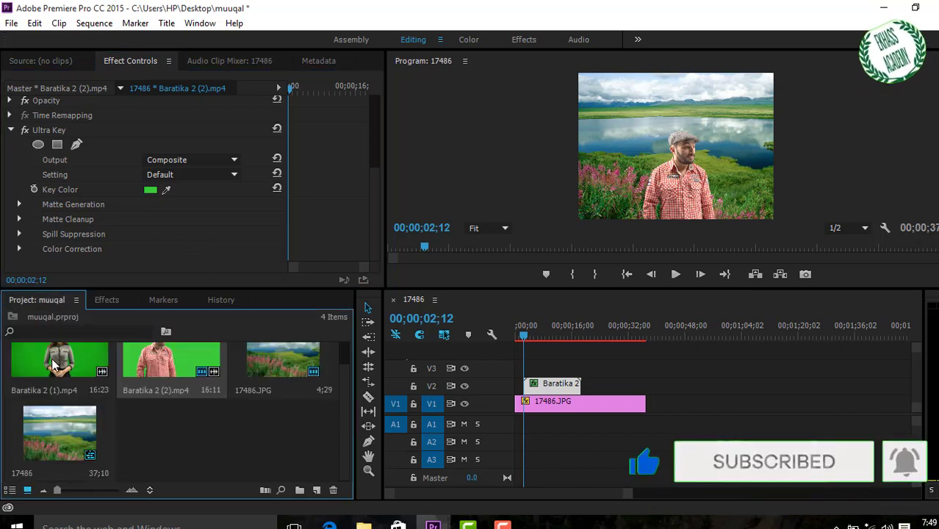
pyautogui.moveTo(57, 360)
pyautogui.mouseDown()
pyautogui.moveTo(540, 375)
pyautogui.moveTo(532, 373)
pyautogui.mouseUp()
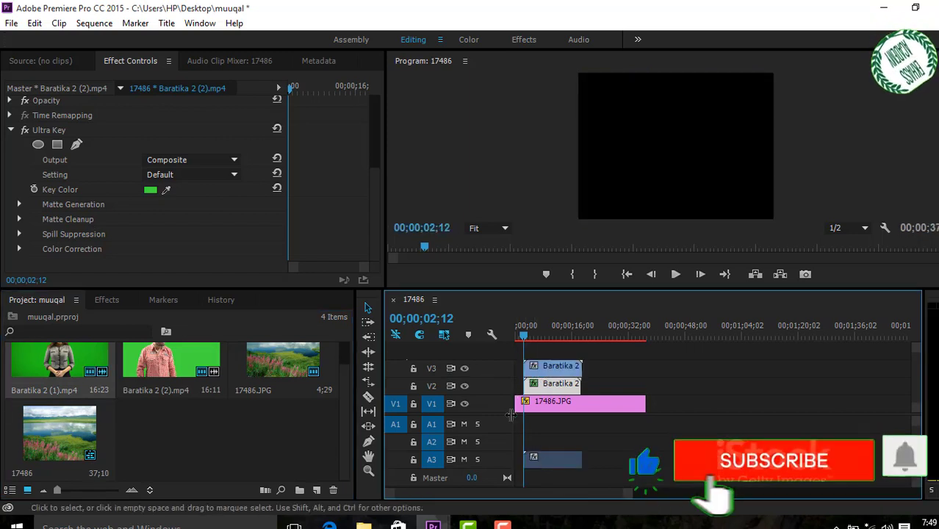
# Delete the woman's A3 audio with V3 locked and shift her clip slightly later.
pyautogui.click(413, 368)
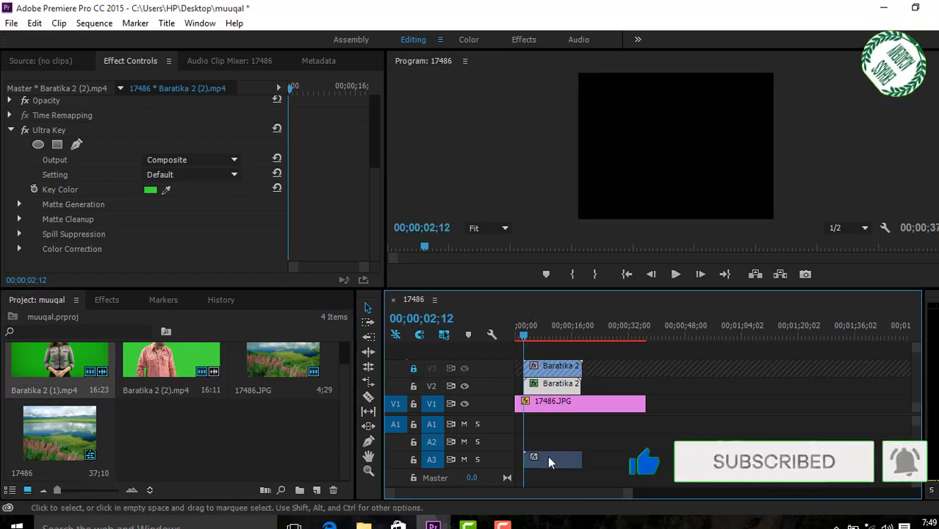
pyautogui.click(545, 457)
pyautogui.press('Delete')
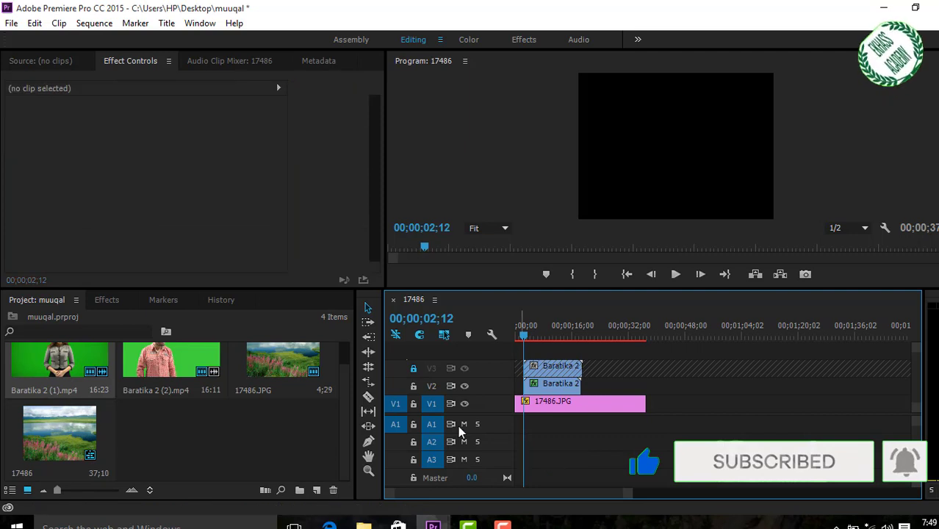
pyautogui.click(413, 369)
pyautogui.moveTo(566, 373); pyautogui.dragTo(578, 373)
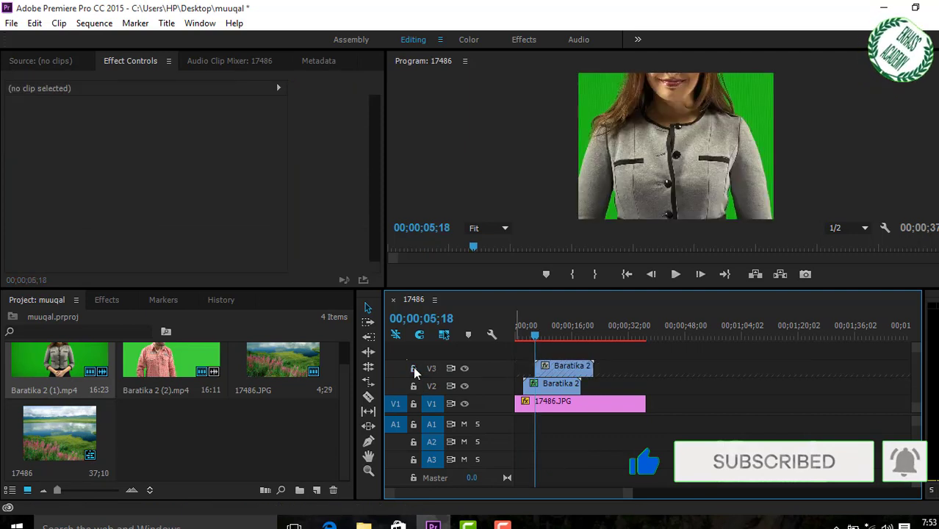
# Shrink the woman's clip Motion Scale to 38 so her whole body shows.
pyautogui.click(577, 373)
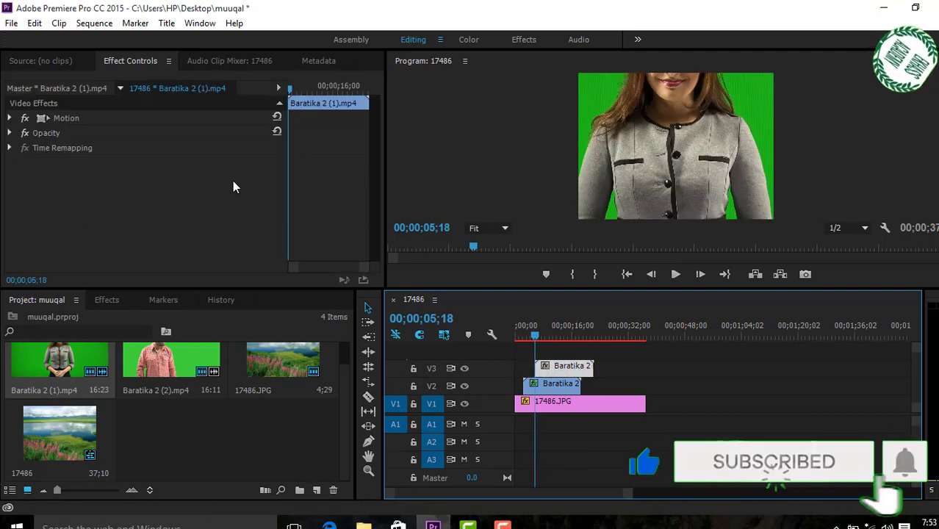
pyautogui.click(9, 119)
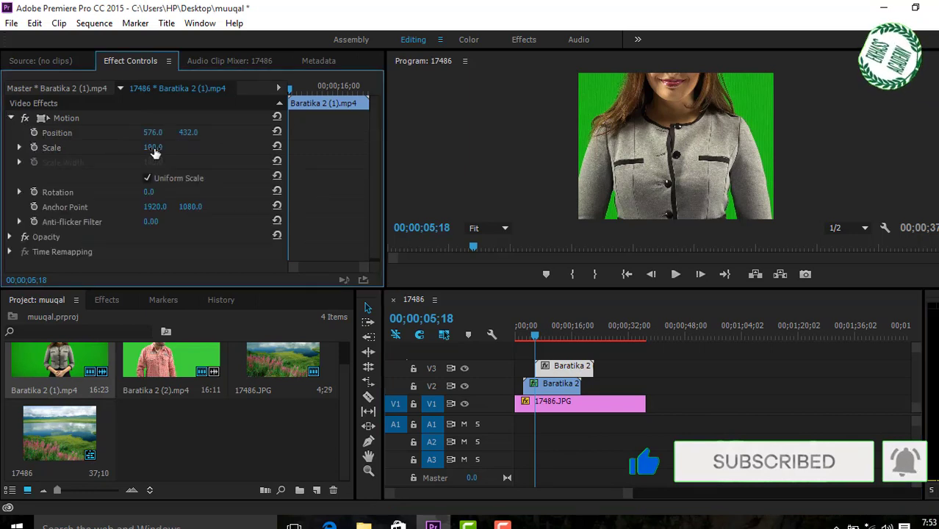
pyautogui.moveTo(153, 148); pyautogui.dragTo(136, 147)
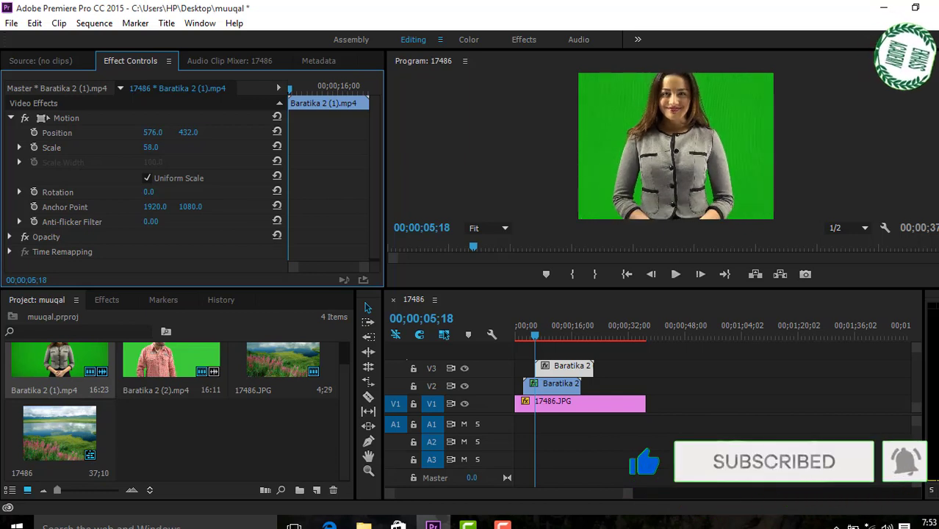
pyautogui.moveTo(150, 148); pyautogui.dragTo(136, 148)
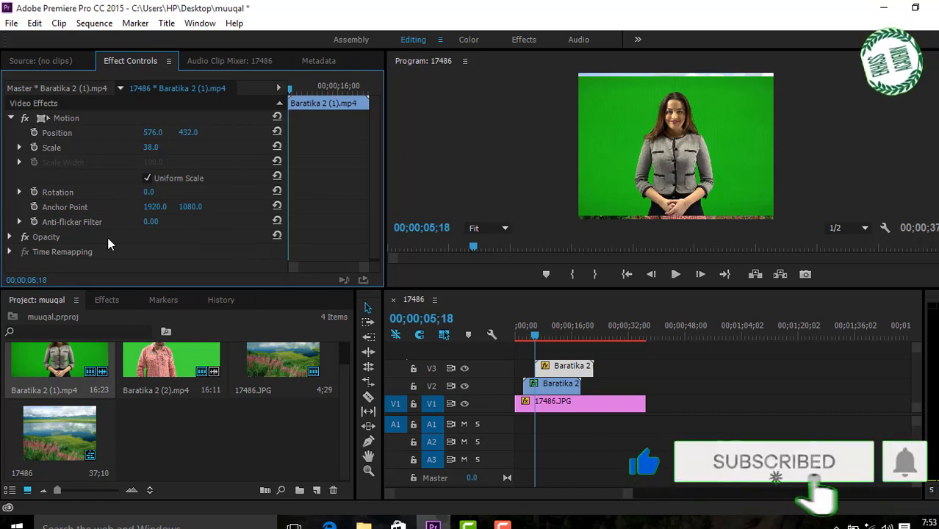
# Draw a four-point Opacity mask around the woman and drag its top vertex up into the sky.
pyautogui.click(9, 237)
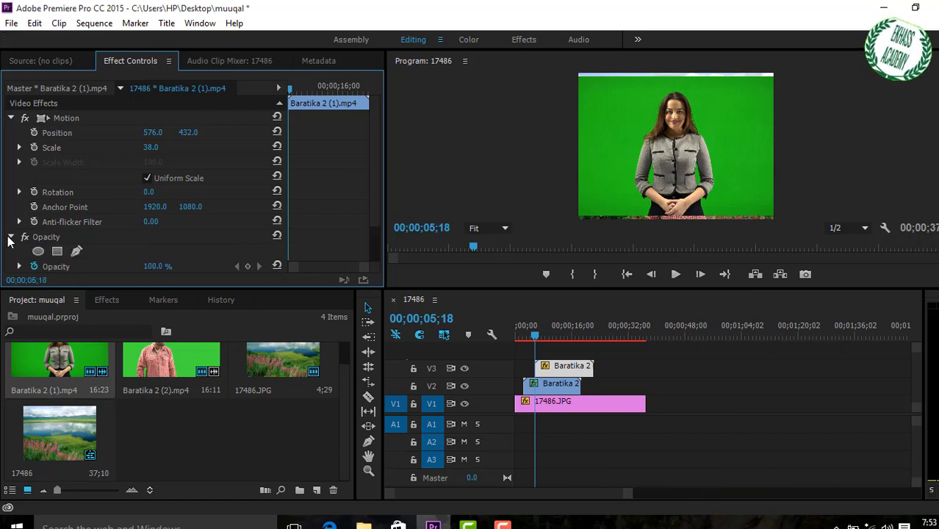
pyautogui.click(58, 251)
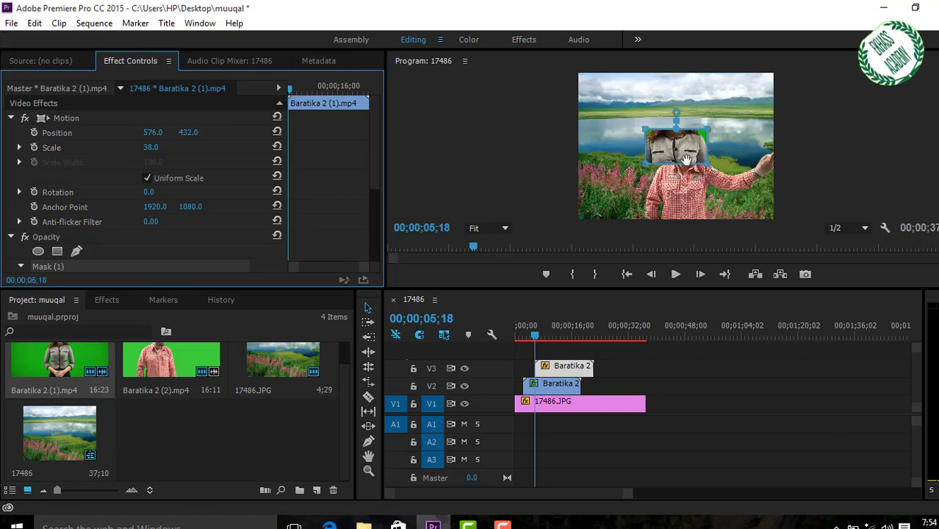
pyautogui.click(709, 169)
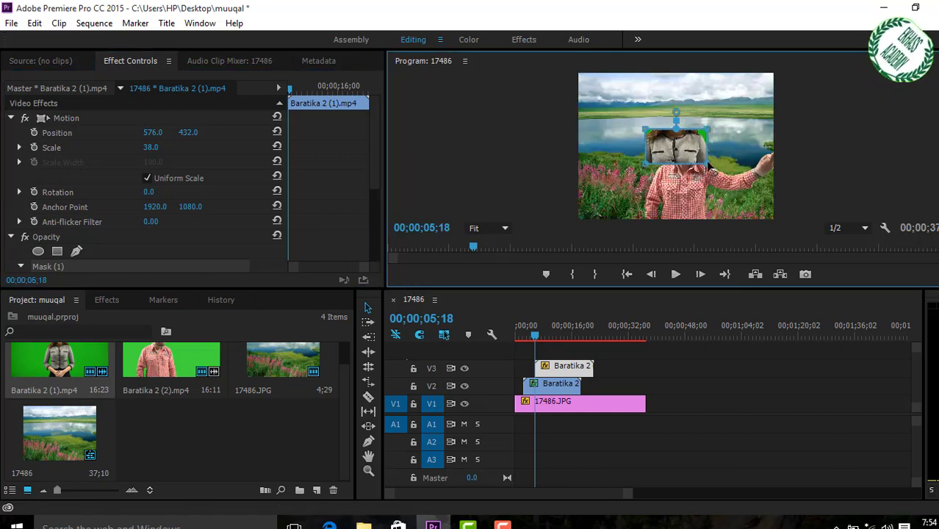
pyautogui.click(731, 220)
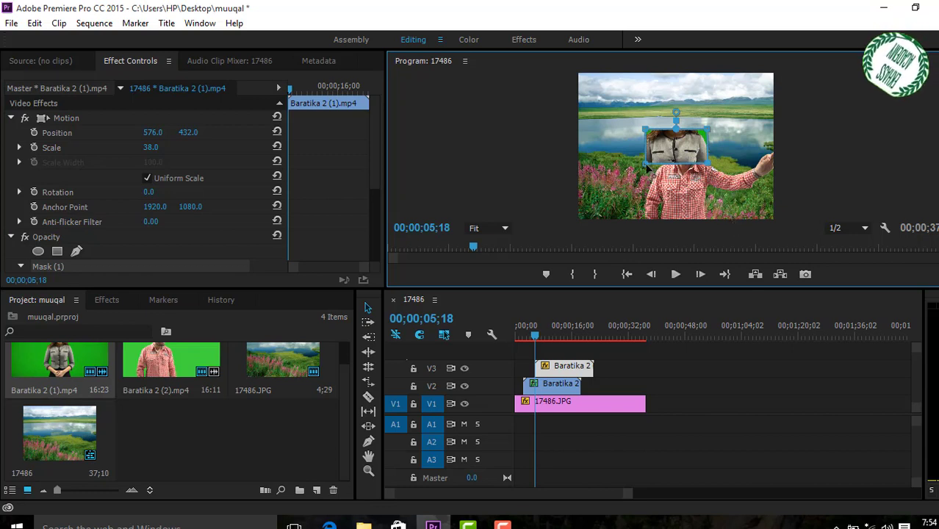
pyautogui.click(649, 166)
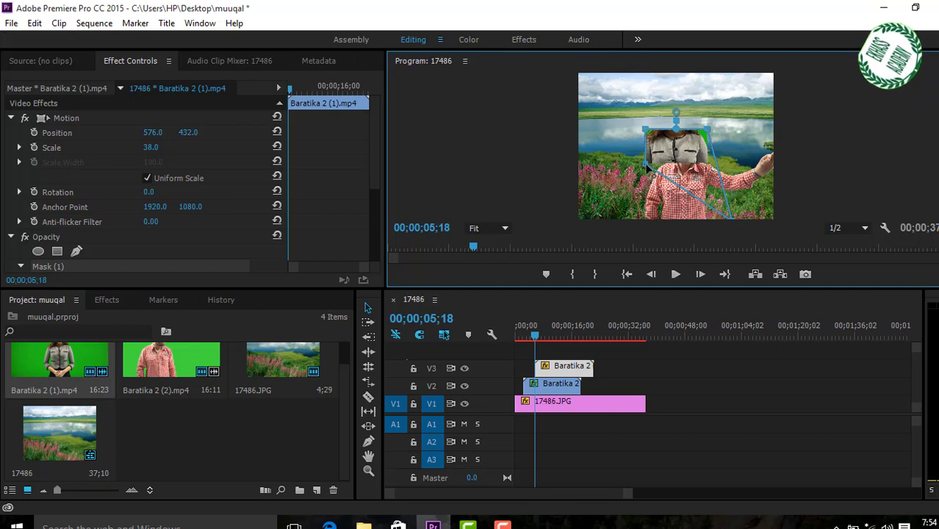
pyautogui.click(632, 203)
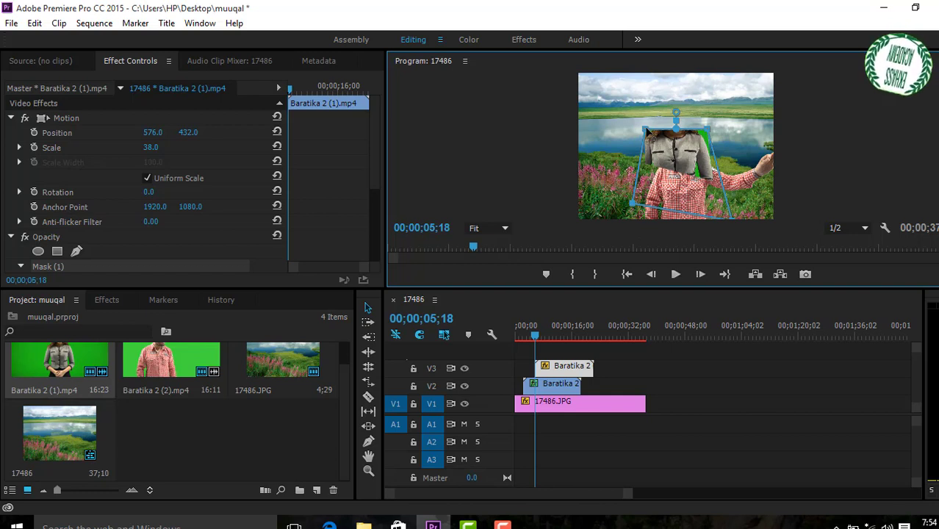
pyautogui.moveTo(646, 130); pyautogui.dragTo(638, 94)
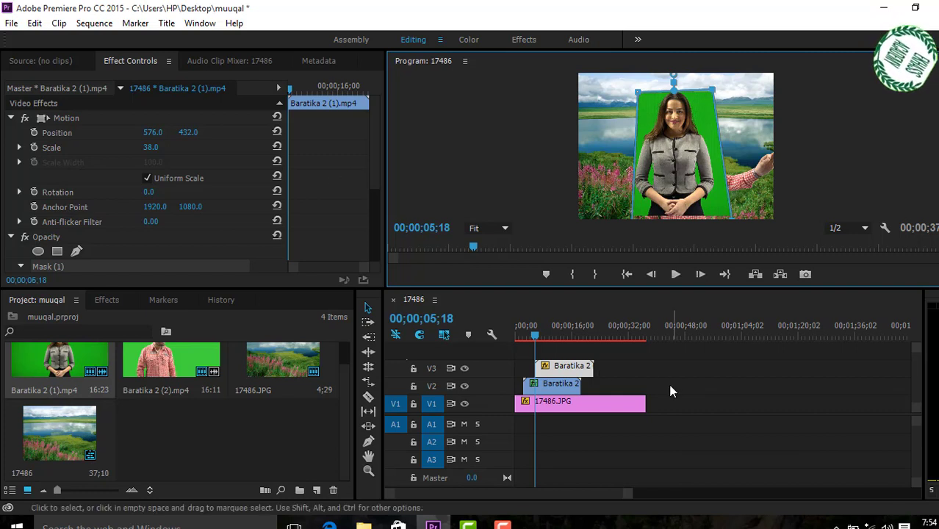
# Apply Ultra Key to the woman's V3 clip and sample her green backdrop as Key Color.
pyautogui.click(586, 372)
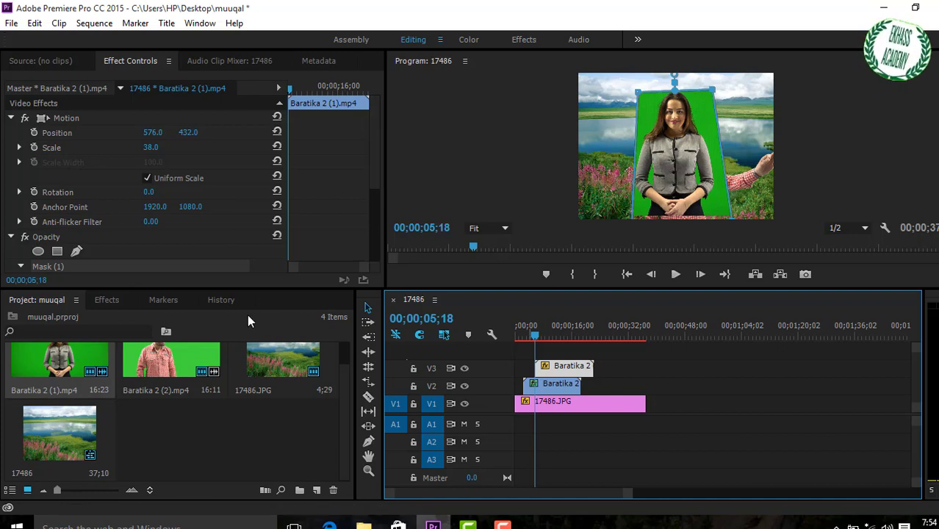
pyautogui.click(107, 300)
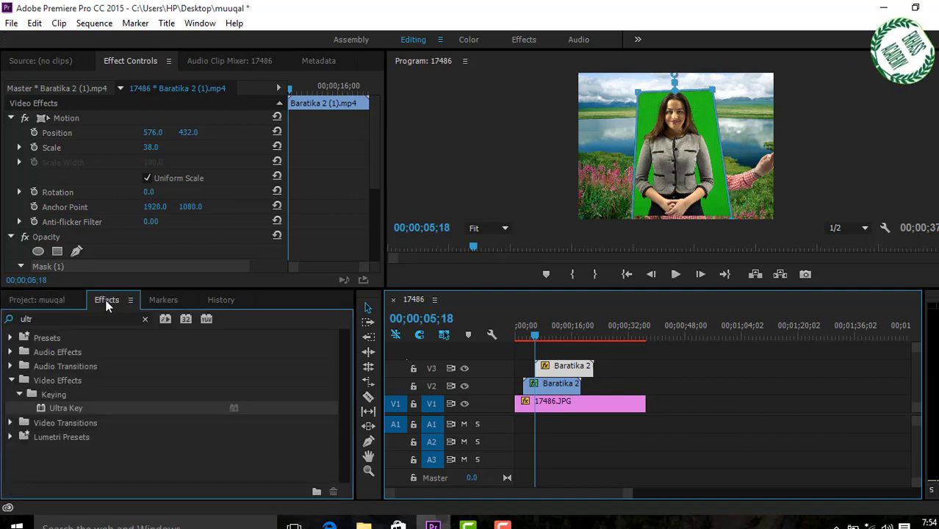
pyautogui.click(698, 428)
pyautogui.click(576, 369)
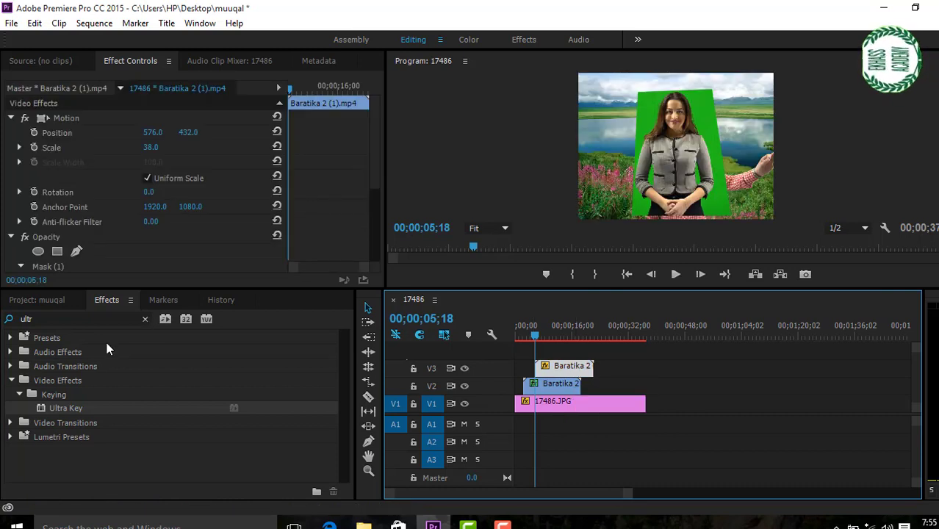
pyautogui.moveTo(70, 409); pyautogui.dragTo(581, 371)
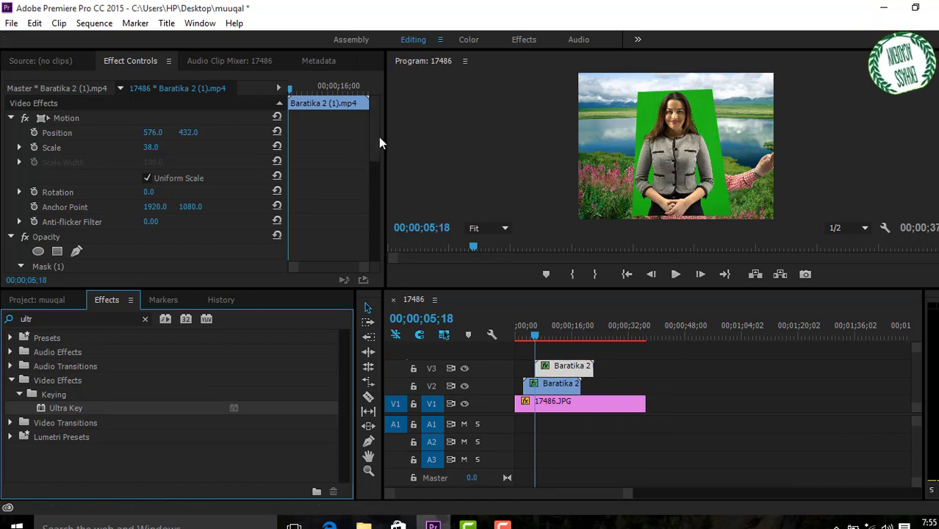
pyautogui.moveTo(374, 198); pyautogui.dragTo(376, 234)
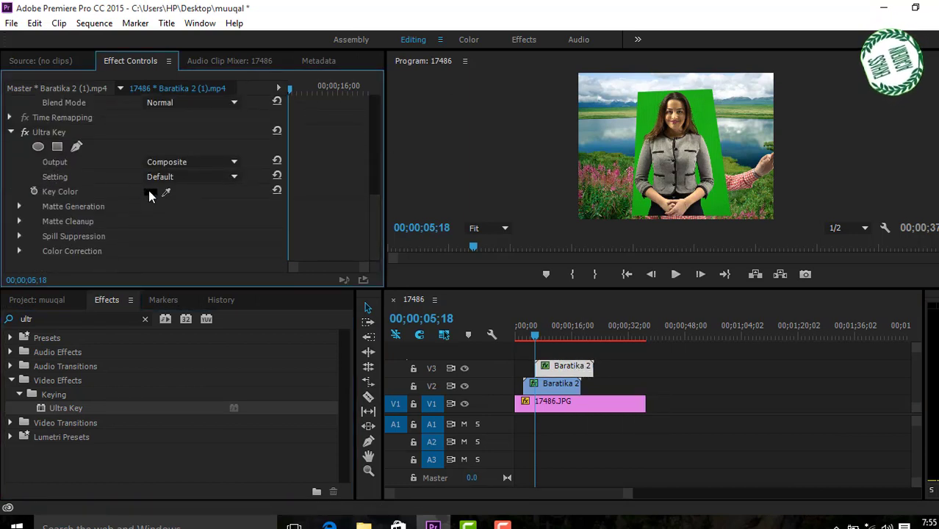
pyautogui.moveTo(166, 191); pyautogui.dragTo(655, 110)
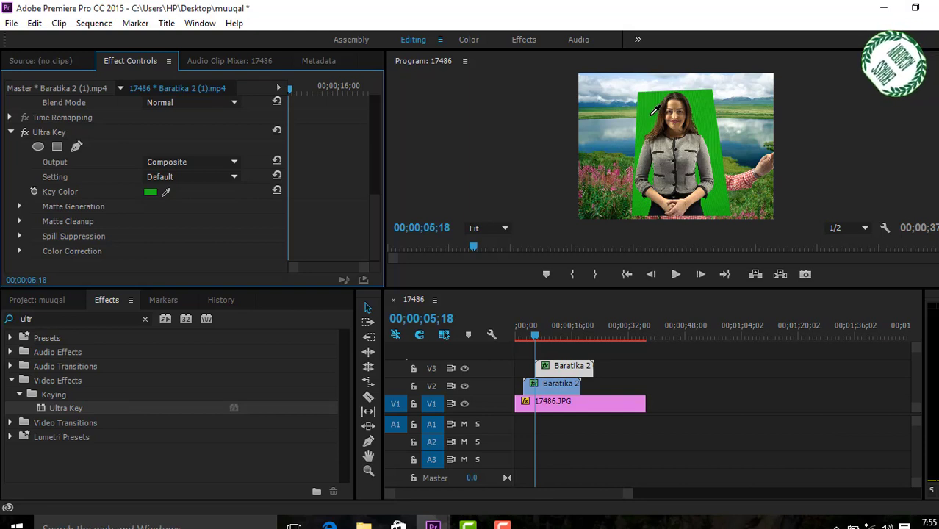
pyautogui.click(654, 110)
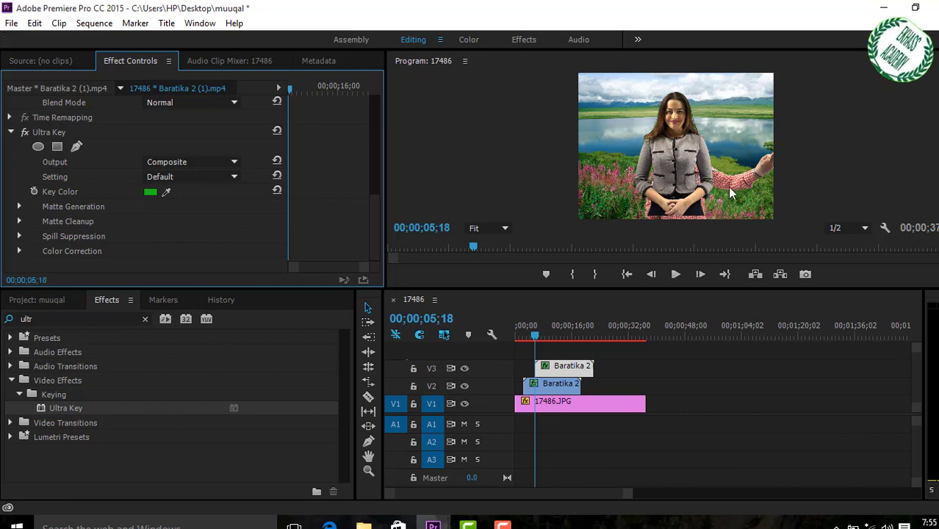
pyautogui.moveTo(375, 213); pyautogui.dragTo(377, 106)
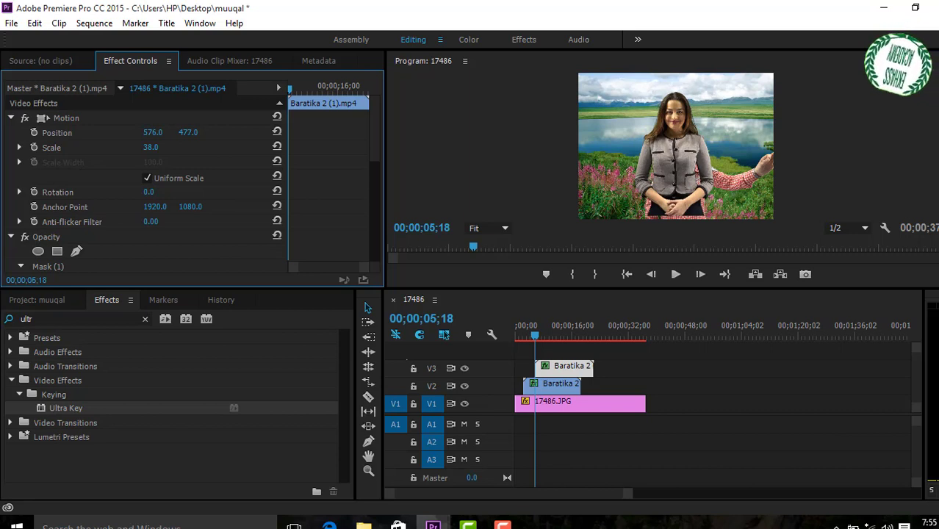
# Scrub the woman's Position to 322, 645 so she stands left of the man.
pyautogui.moveTo(153, 133); pyautogui.dragTo(169, 133)
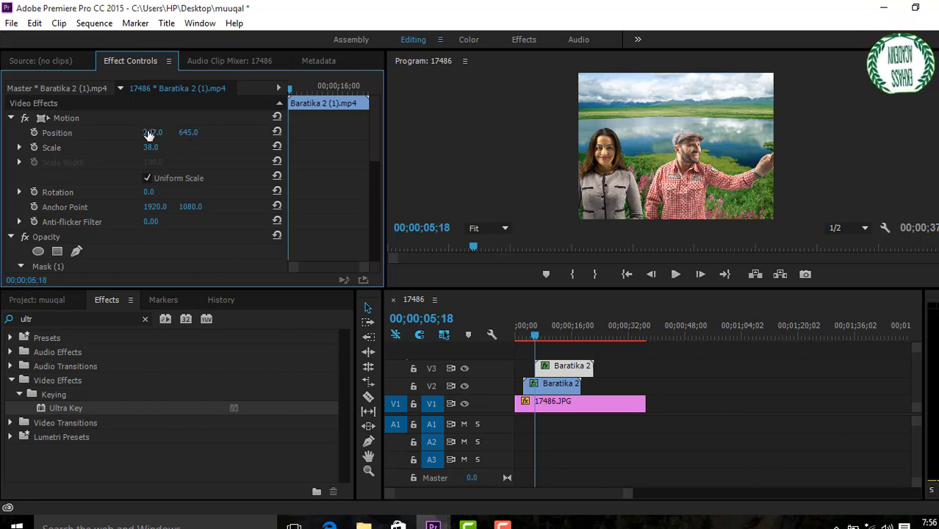
pyautogui.moveTo(149, 135); pyautogui.dragTo(158, 135)
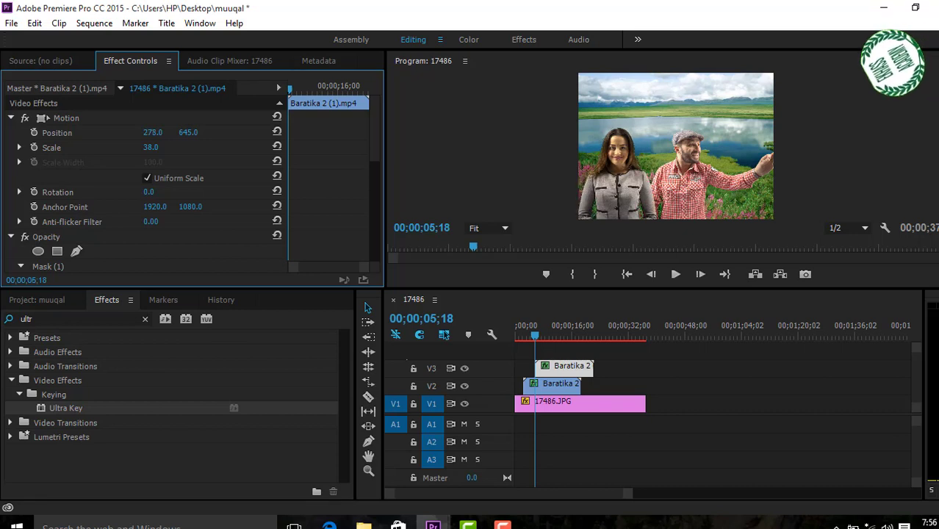
pyautogui.moveTo(153, 133); pyautogui.dragTo(158, 132)
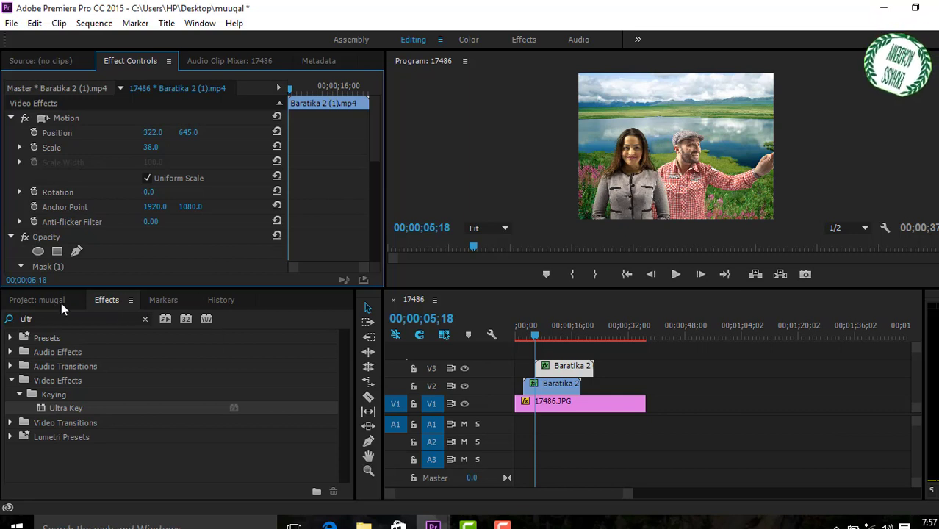
# Apply Video Effects > Transform > Crop to the woman's clip, leaving all edges at 0%.
pyautogui.click(147, 318)
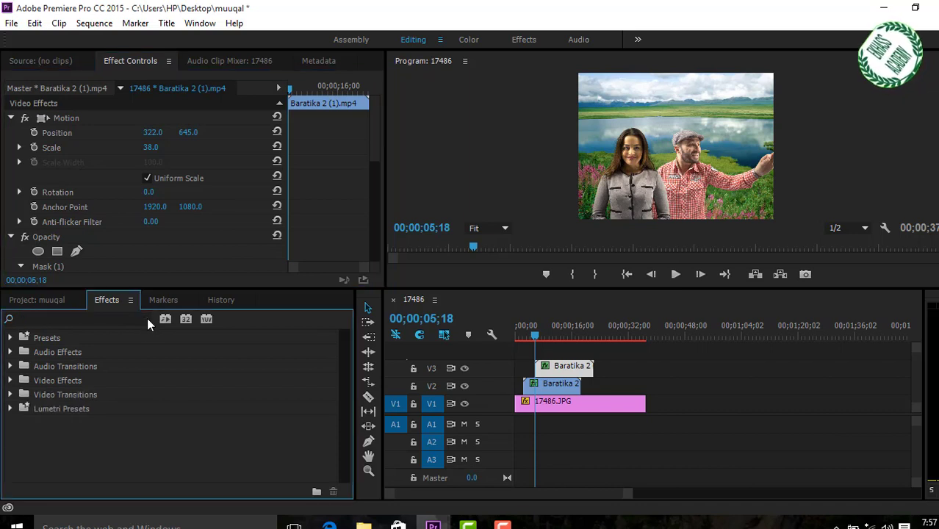
pyautogui.click(12, 381)
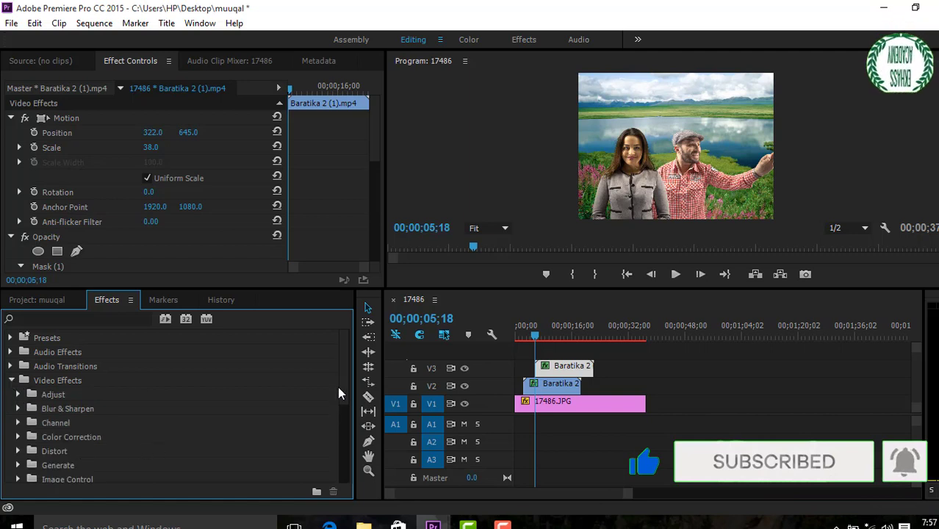
pyautogui.moveTo(343, 385); pyautogui.dragTo(345, 455)
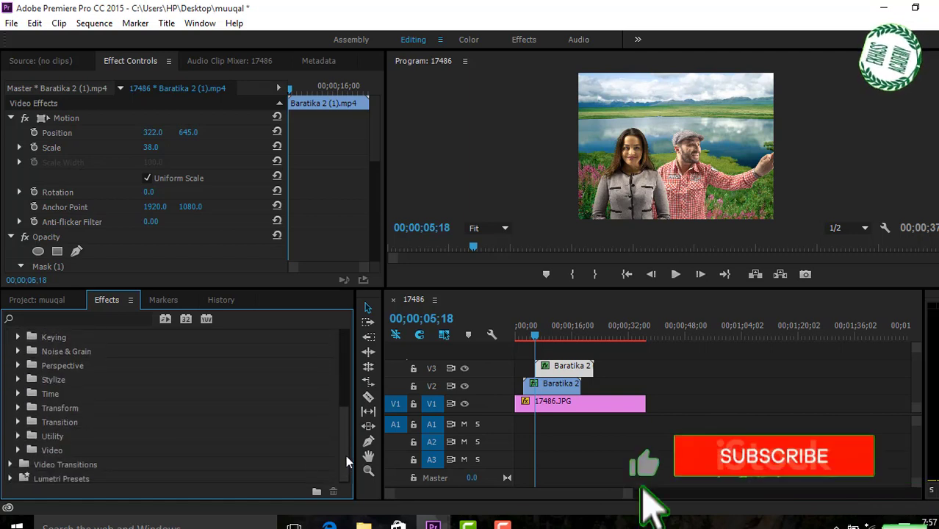
pyautogui.click(18, 406)
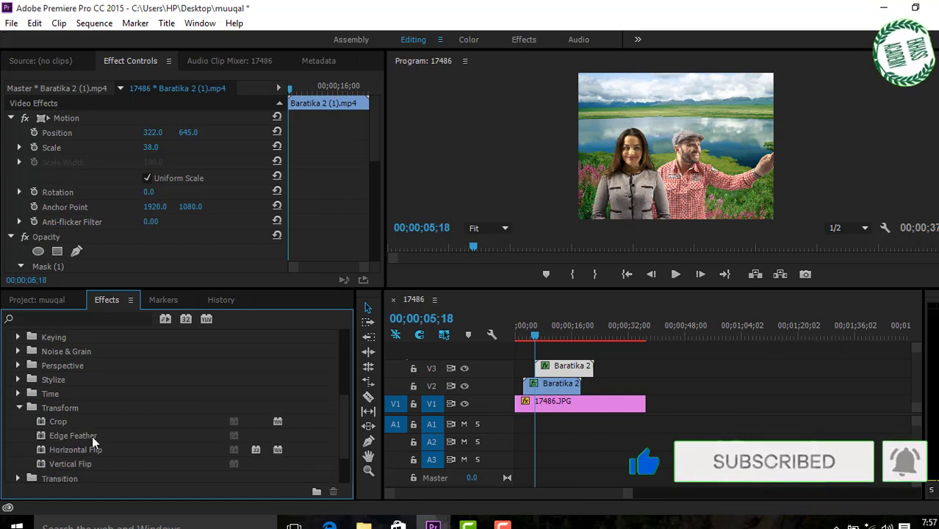
pyautogui.click(55, 422)
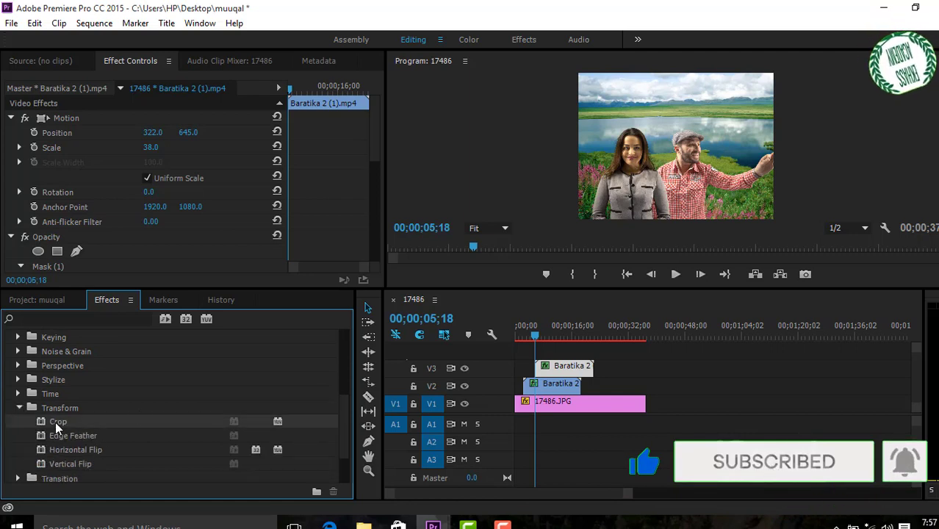
pyautogui.moveTo(384, 395)
pyautogui.mouseDown()
pyautogui.moveTo(645, 403)
pyautogui.moveTo(566, 369)
pyautogui.mouseUp()
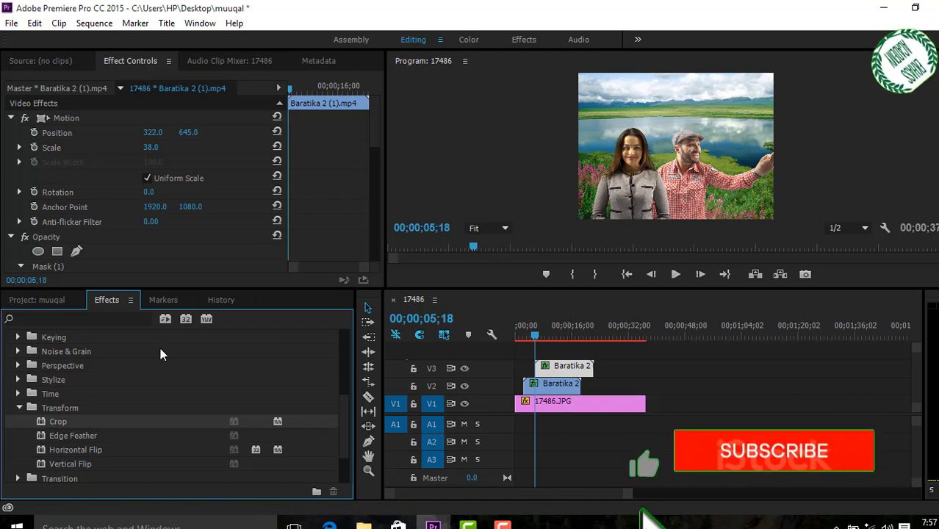
pyautogui.click(375, 133)
pyautogui.moveTo(375, 132); pyautogui.dragTo(376, 247)
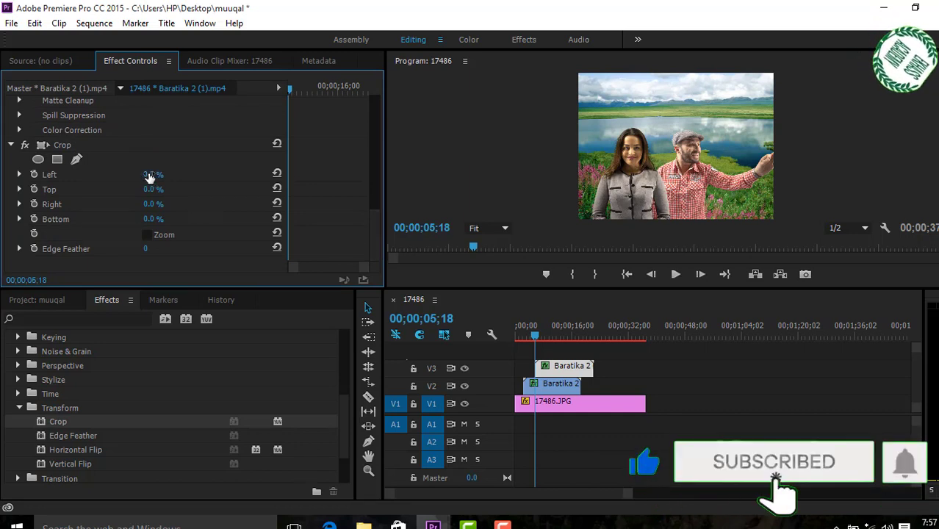
# Adjust the woman's Crop Left and Right values, settling Right at 42%.
pyautogui.moveTo(151, 177); pyautogui.dragTo(172, 176)
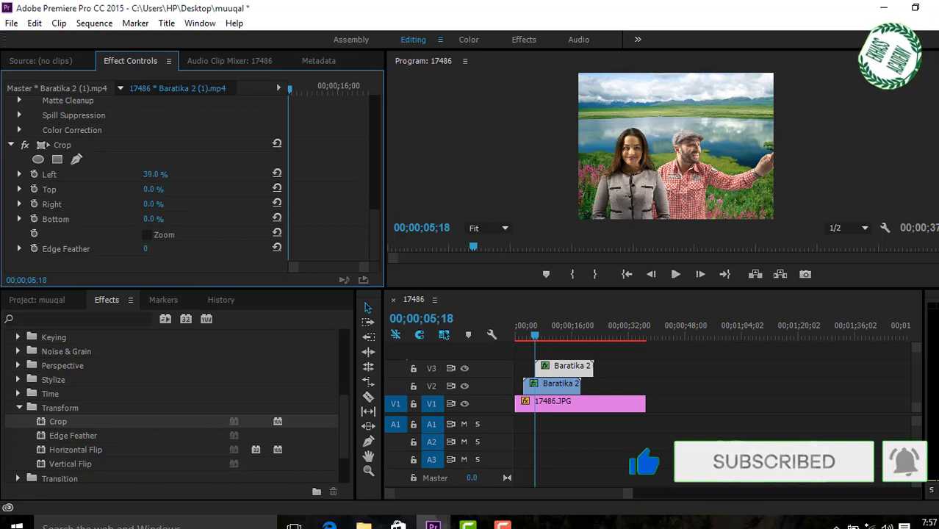
pyautogui.moveTo(155, 177); pyautogui.dragTo(175, 176)
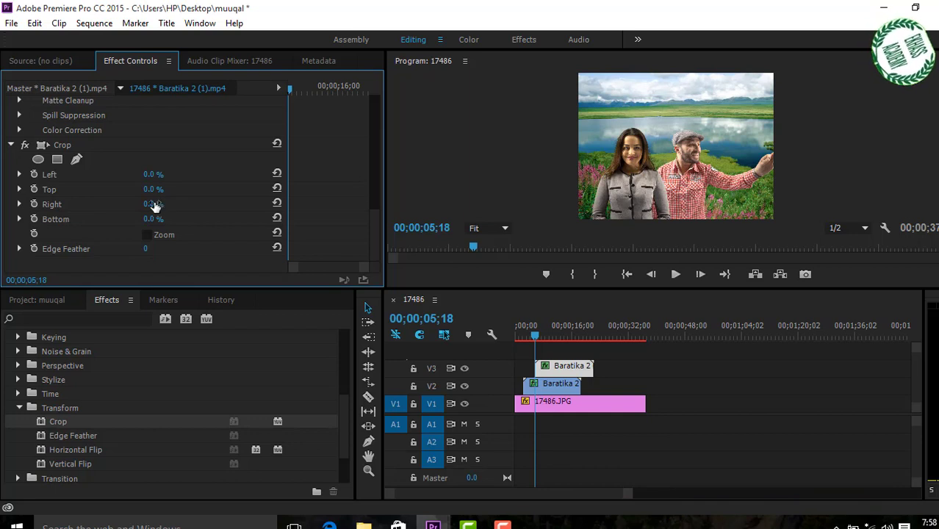
pyautogui.moveTo(153, 204); pyautogui.dragTo(184, 204)
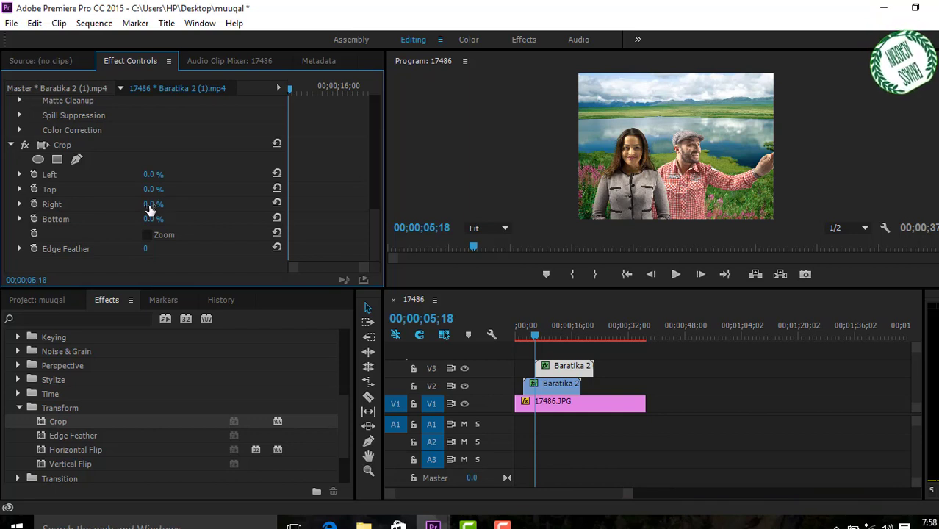
pyautogui.moveTo(155, 204)
pyautogui.mouseDown()
pyautogui.moveTo(176, 204)
pyautogui.moveTo(163, 204)
pyautogui.mouseUp()
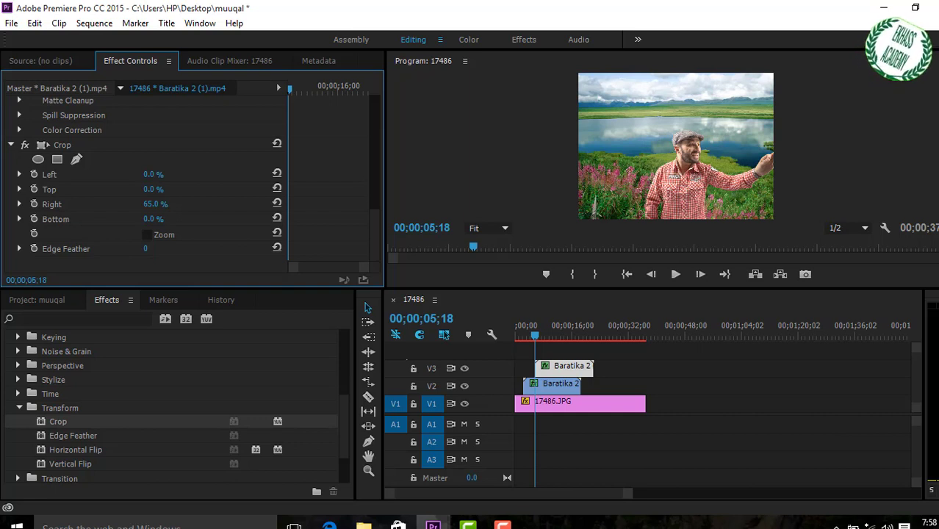
pyautogui.moveTo(155, 203); pyautogui.dragTo(196, 213)
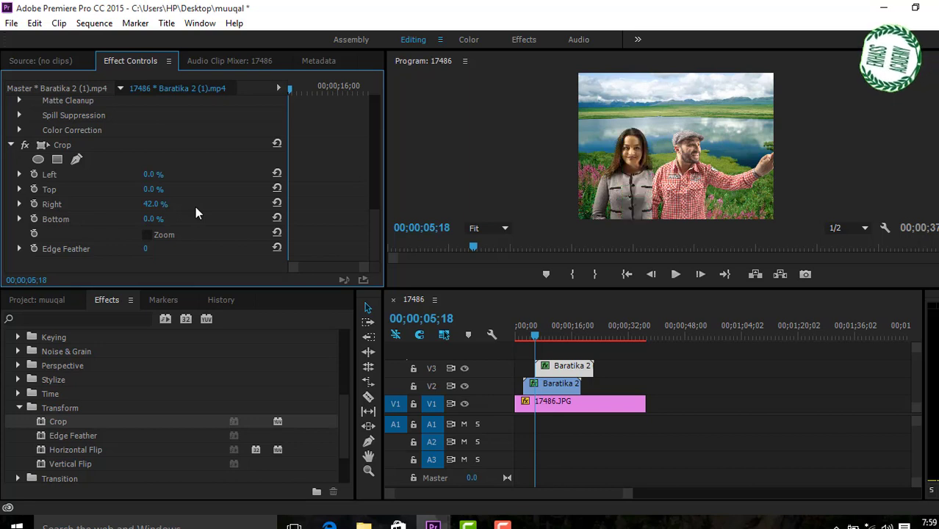
# Enter 40 for the woman's Crop Right, then raise it to 50%.
pyautogui.click(155, 205)
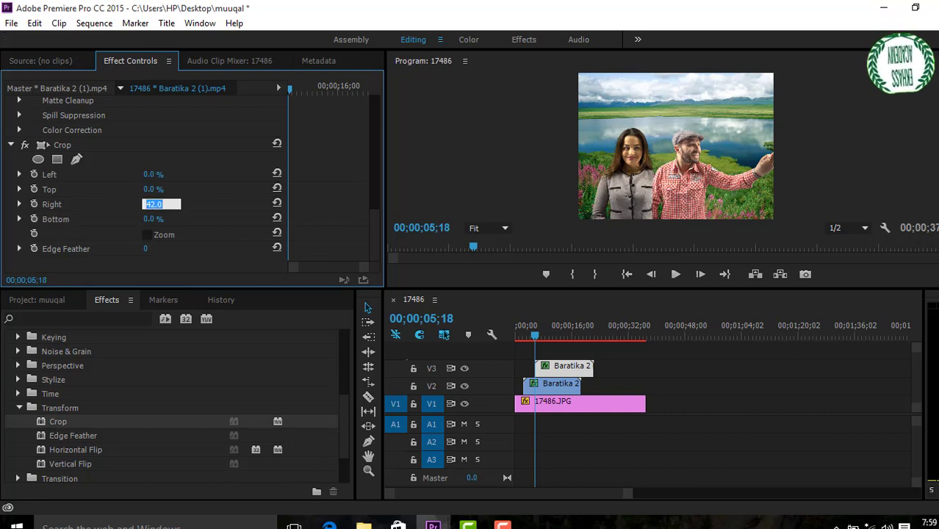
pyautogui.write('40')
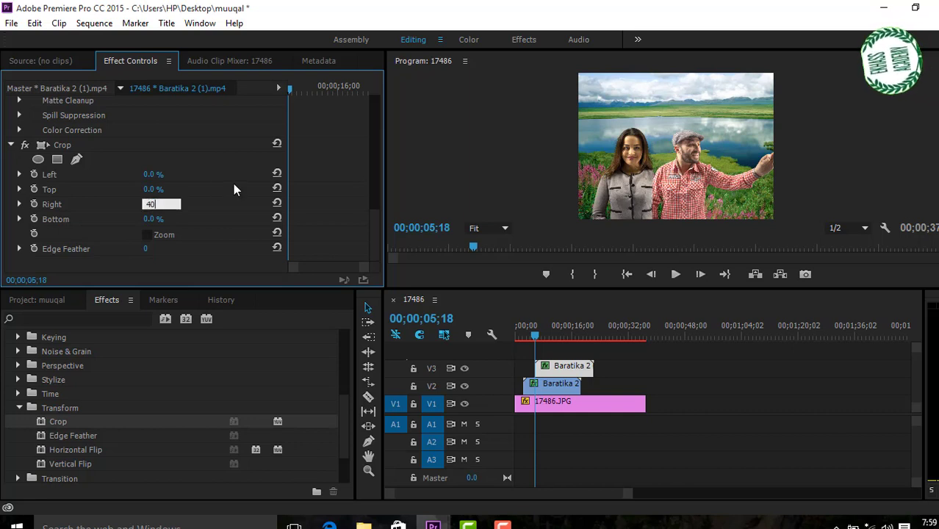
pyautogui.press('Return')
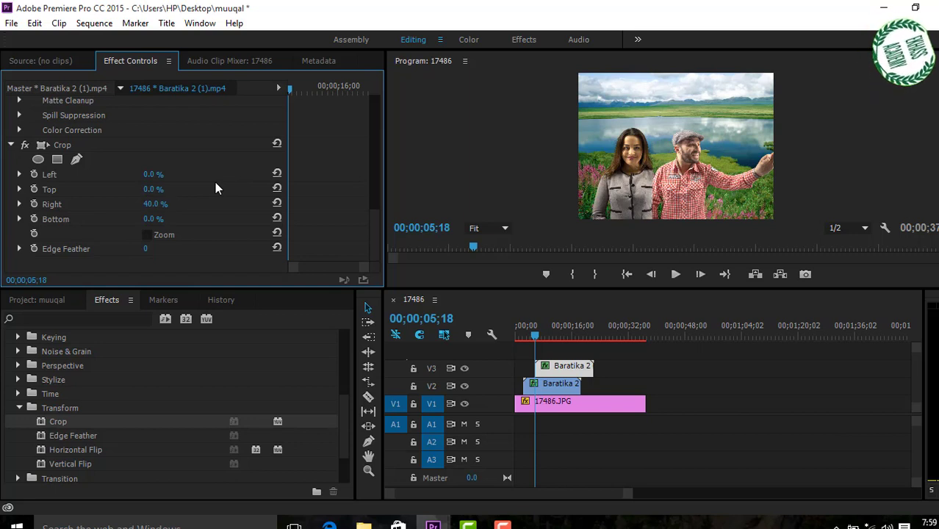
pyautogui.click(155, 205)
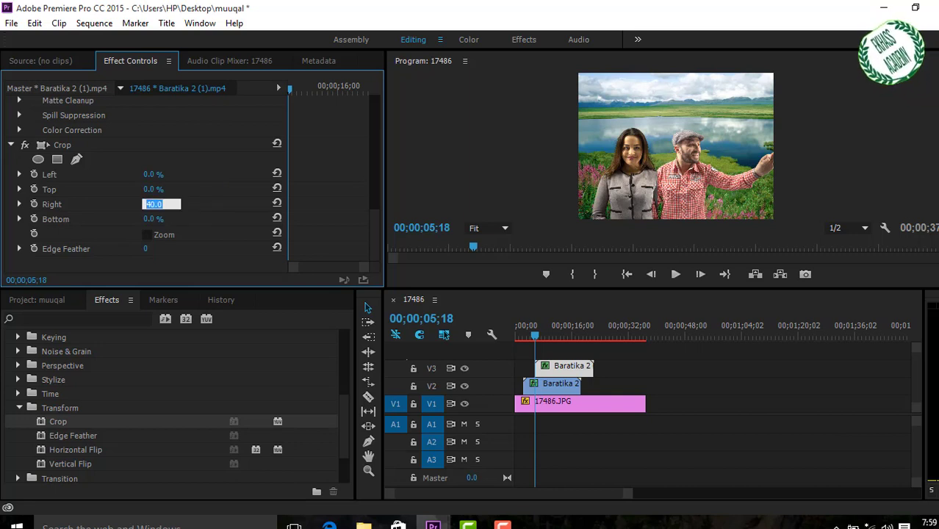
pyautogui.write('50')
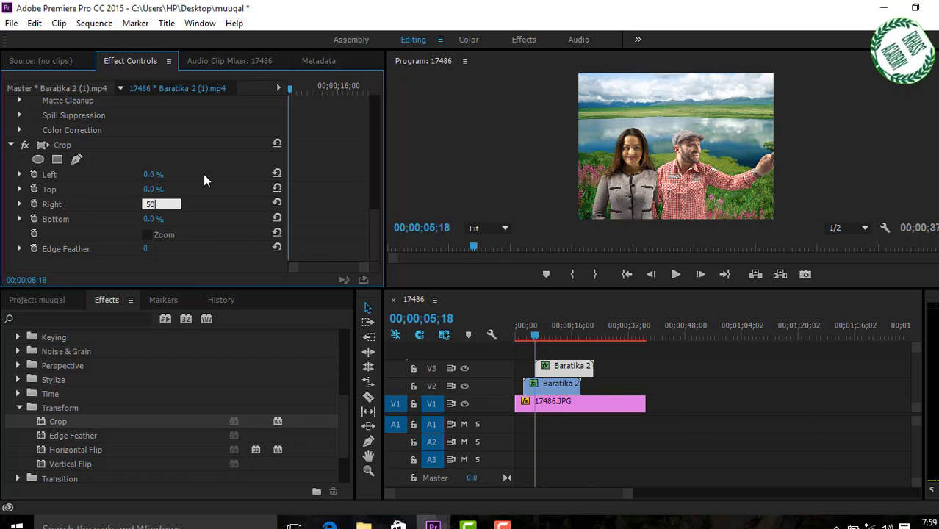
pyautogui.press('Return')
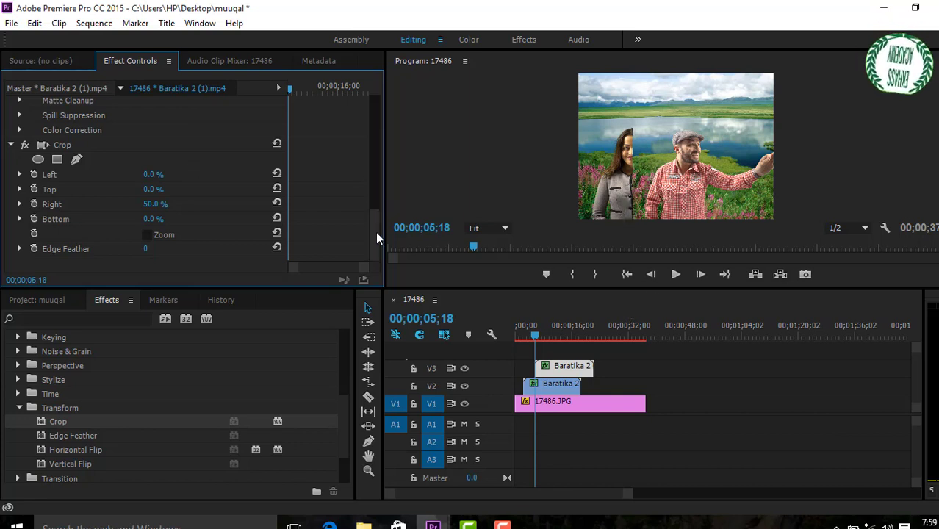
# Shift the woman's clip right to Position X 685 so she overlaps the man's figure.
pyautogui.moveTo(376, 221); pyautogui.dragTo(376, 109)
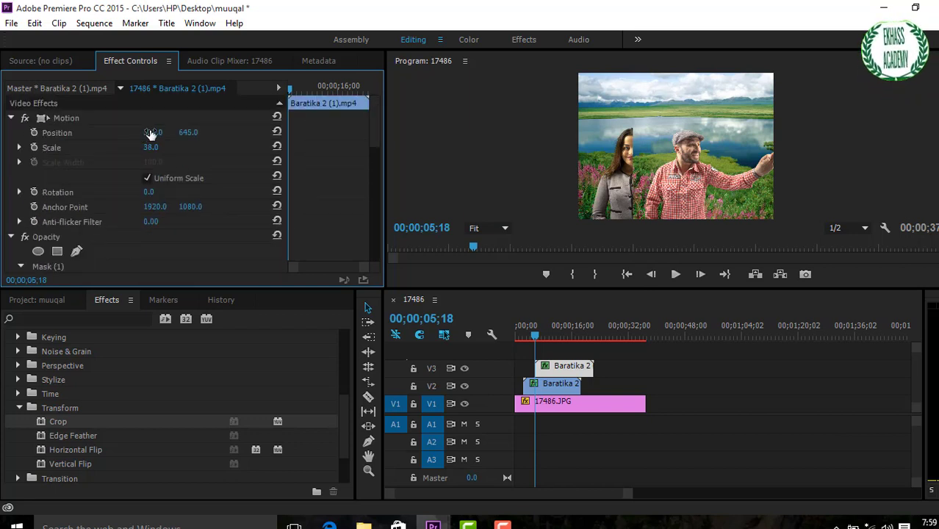
pyautogui.moveTo(152, 135); pyautogui.dragTo(151, 134)
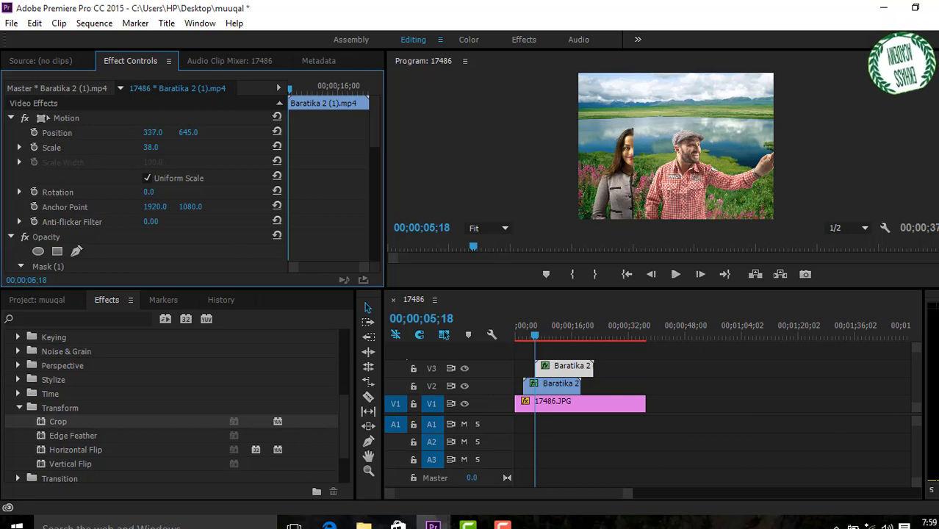
pyautogui.moveTo(152, 133); pyautogui.dragTo(170, 133)
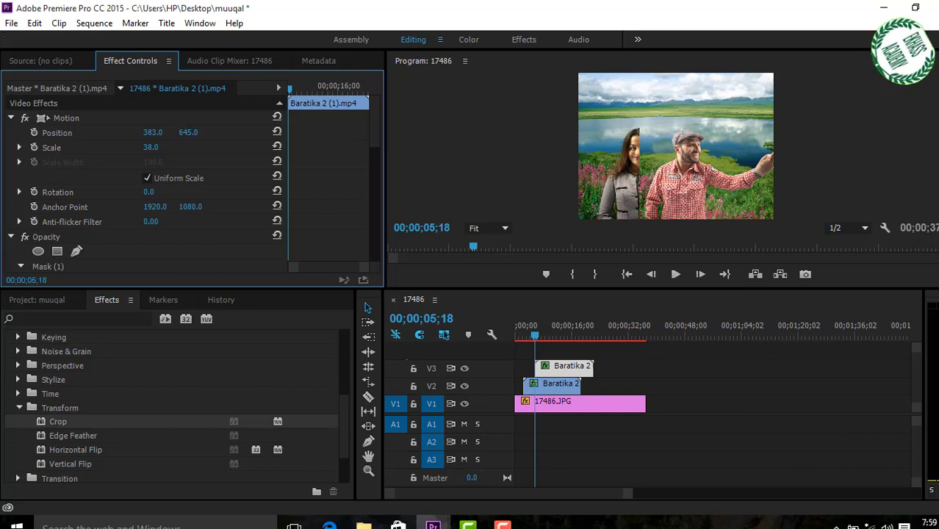
pyautogui.moveTo(641, 200); pyautogui.dragTo(715, 200)
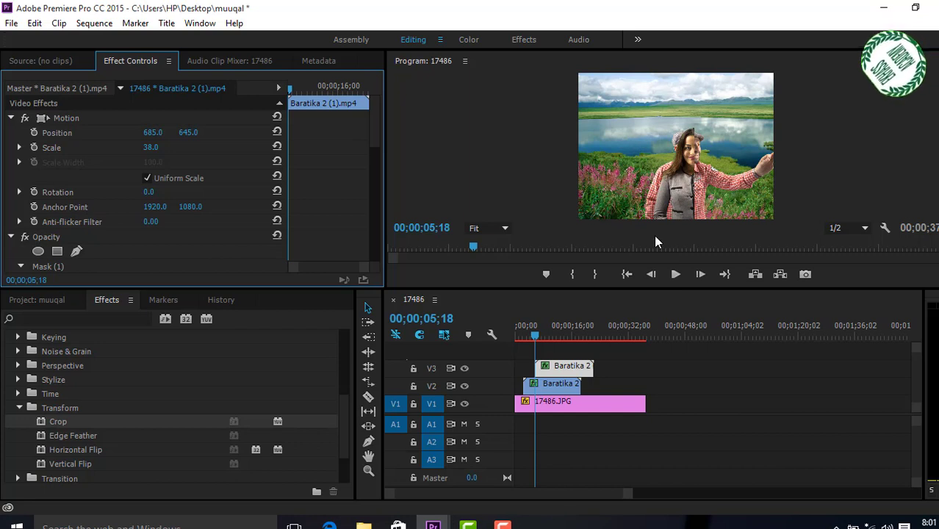
pyautogui.click(552, 384)
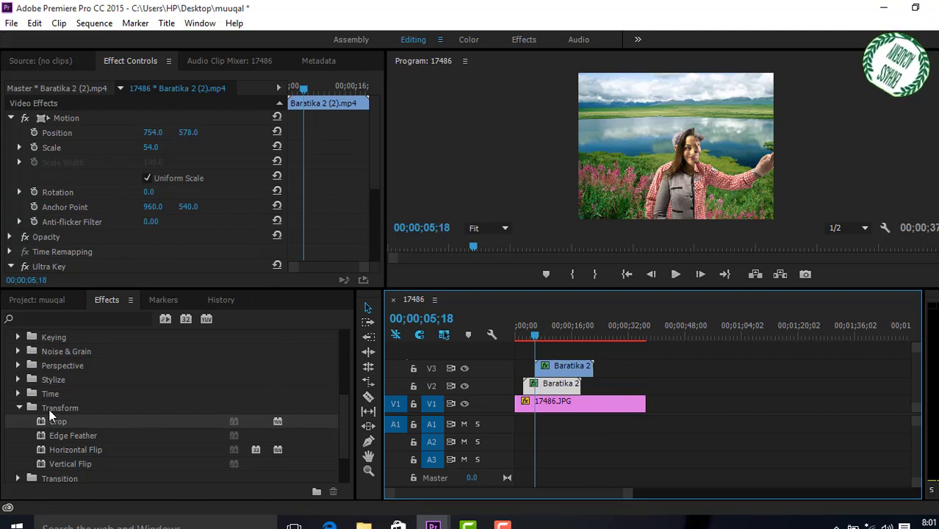
# Apply Crop to the man's Baratika 2 (2) clip with Left crop at 42%, after trying 50%.
pyautogui.moveTo(53, 424); pyautogui.dragTo(559, 385)
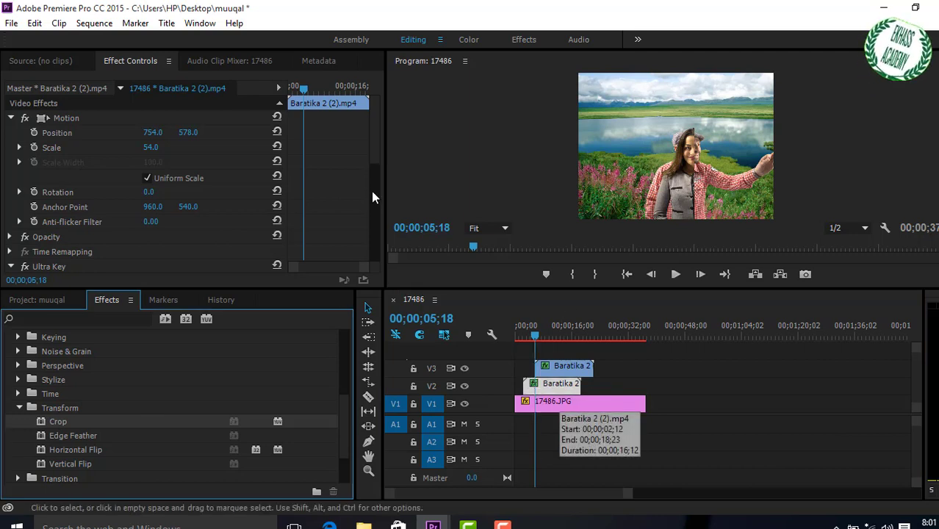
pyautogui.moveTo(378, 130); pyautogui.dragTo(377, 259)
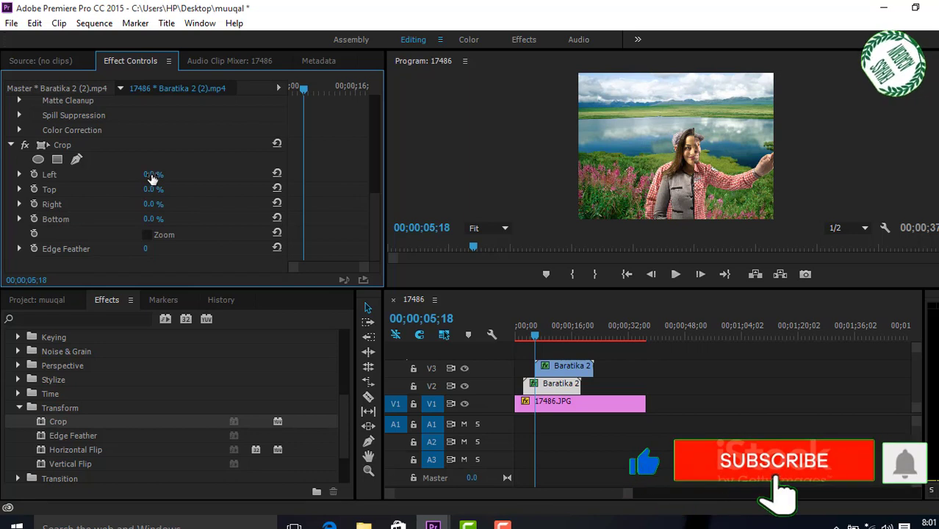
pyautogui.click(152, 175)
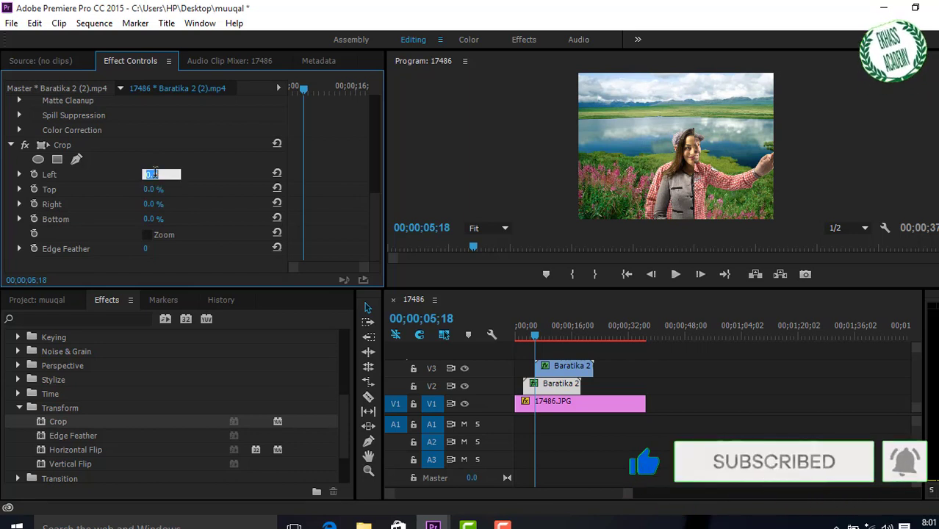
pyautogui.write('50')
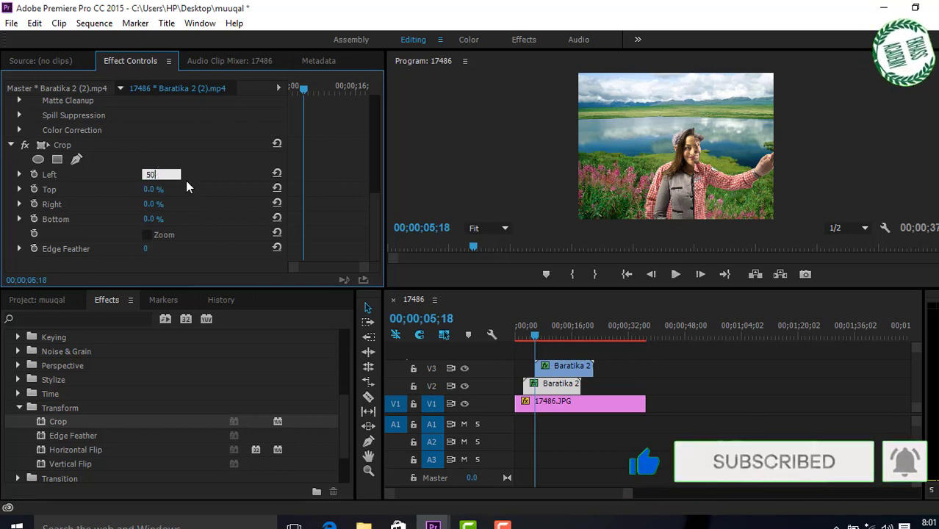
pyautogui.press('Return')
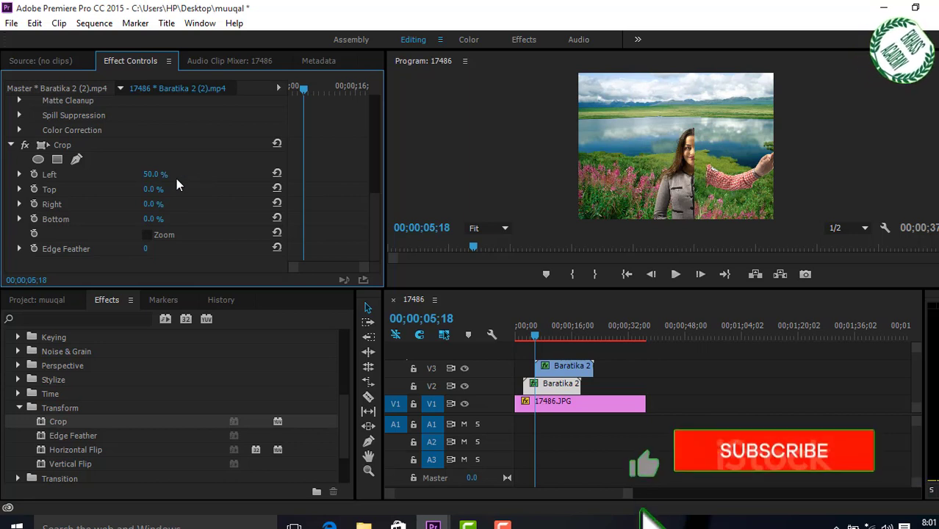
pyautogui.click(154, 174)
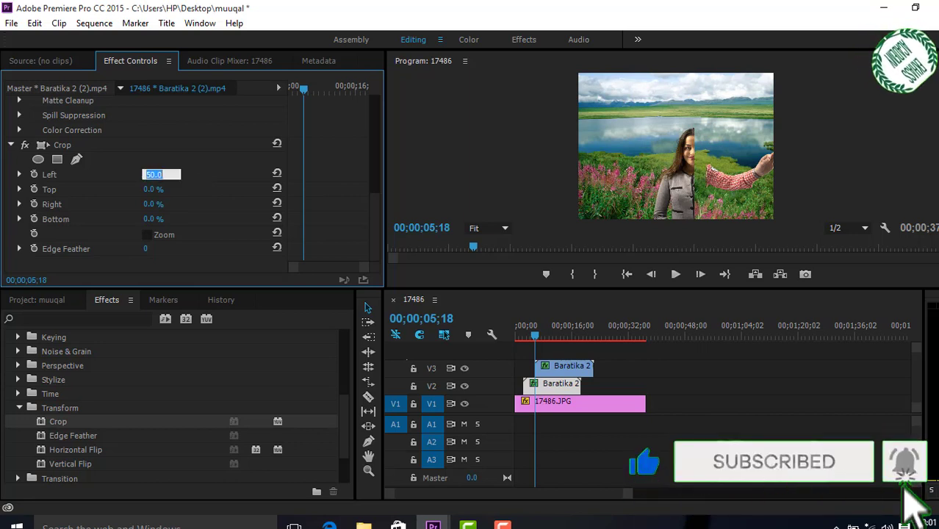
pyautogui.write('42')
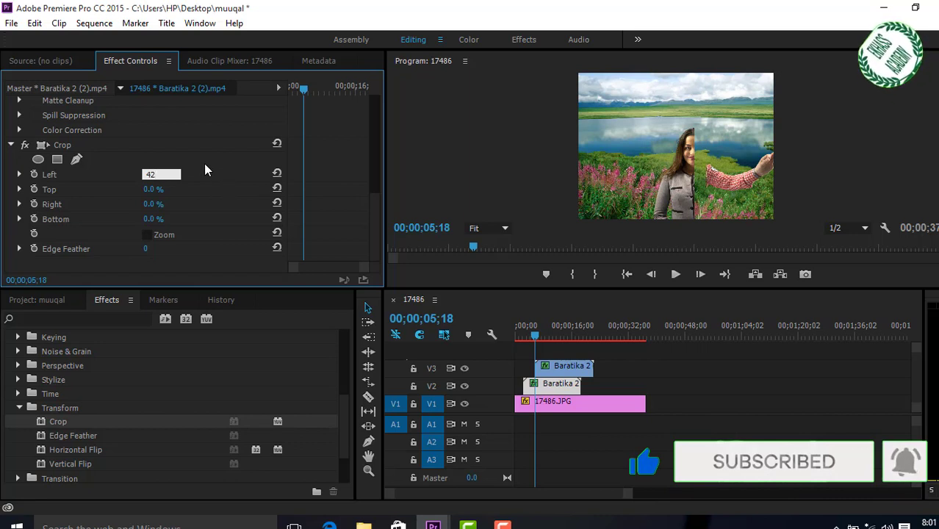
pyautogui.press('Return')
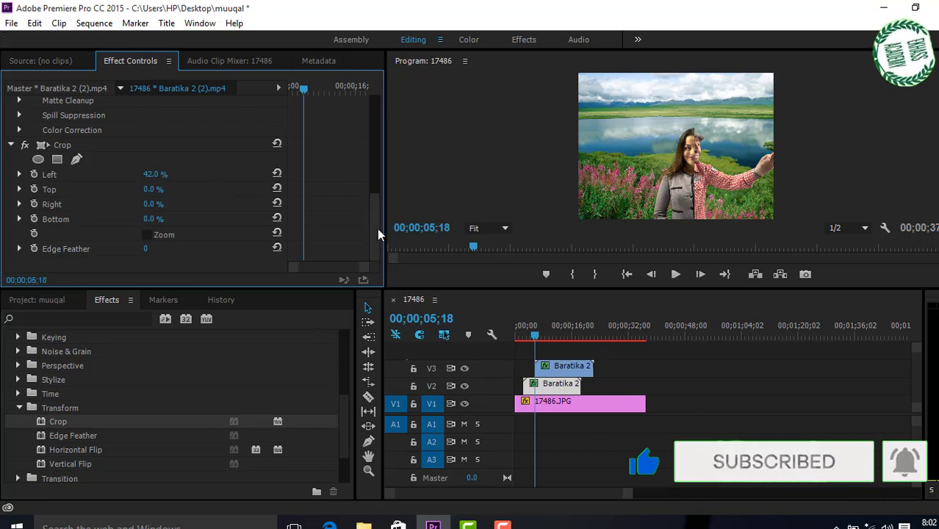
# Lower the man's clip from Position Y 564 to 571, giving position 754, 571.
pyautogui.moveTo(375, 228); pyautogui.dragTo(376, 117)
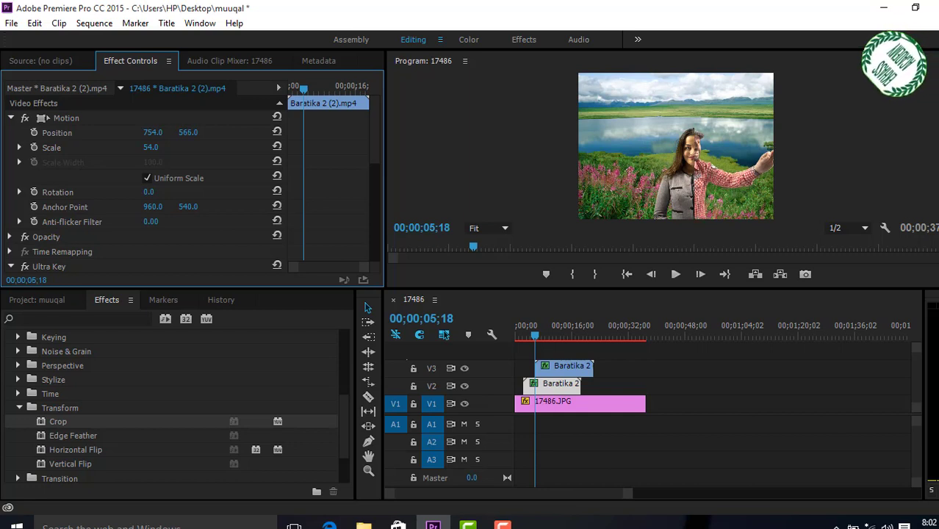
pyautogui.moveTo(188, 133); pyautogui.dragTo(193, 133)
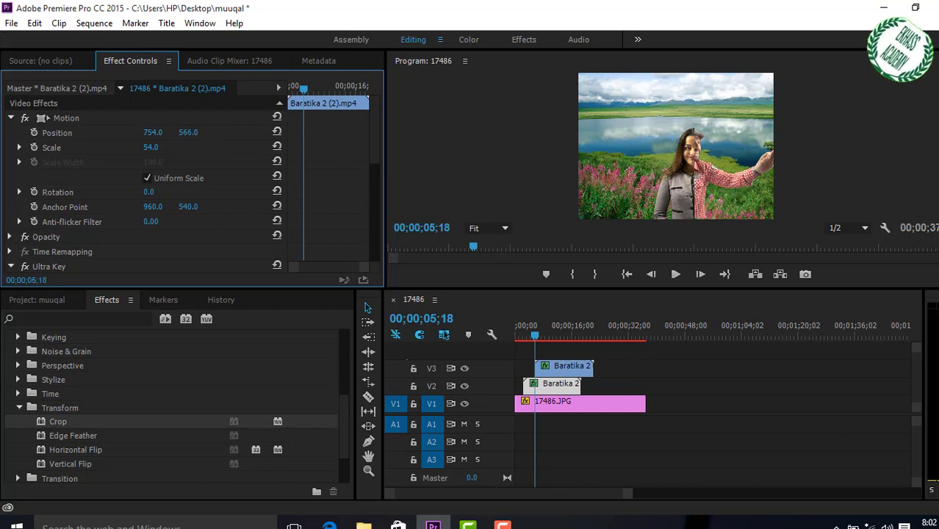
pyautogui.moveTo(188, 133); pyautogui.dragTo(192, 133)
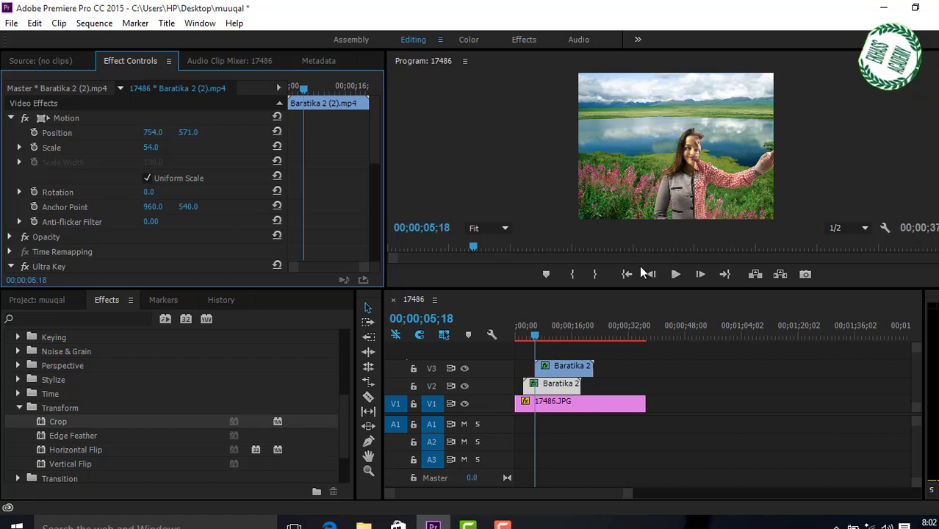
pyautogui.moveTo(632, 289)
pyautogui.mouseDown()
pyautogui.moveTo(621, 411)
pyautogui.moveTo(634, 455)
pyautogui.mouseUp()
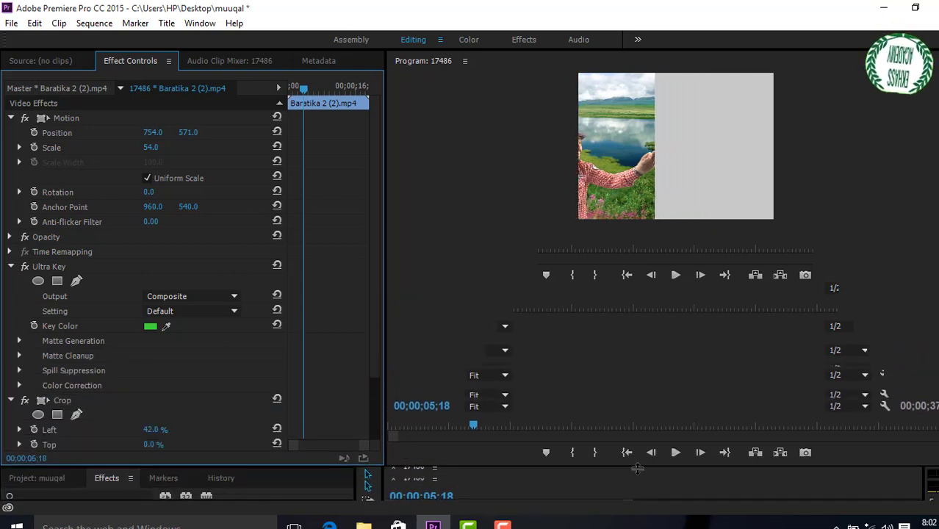
# Enlarge the Program monitor a little more to view the half-woman, half-man composite by the lake.
pyautogui.moveTo(634, 455); pyautogui.dragTo(634, 470)
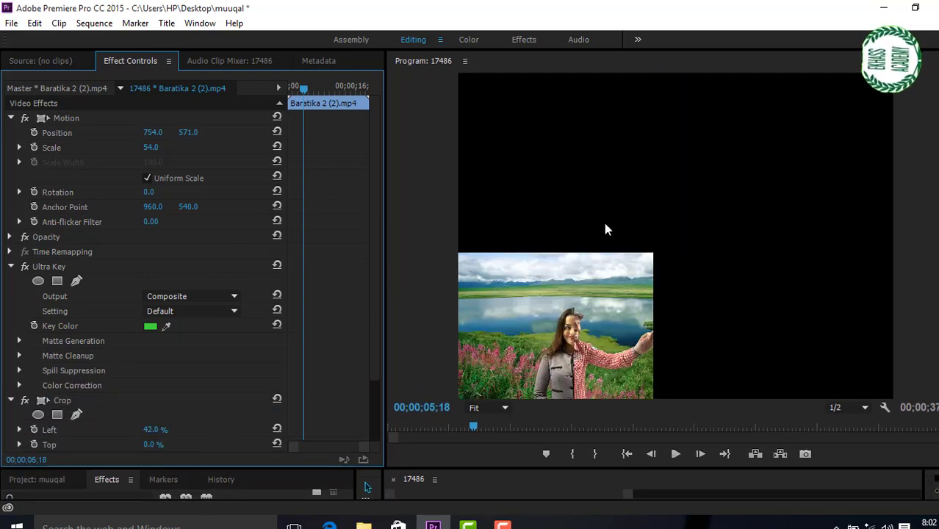